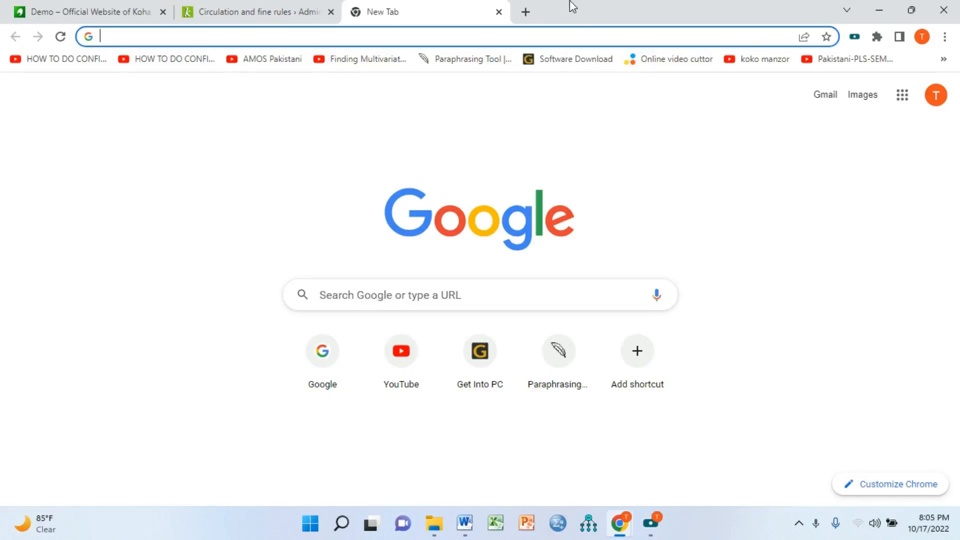
# - Open the circulation and fines rules from the Koha administration page of the staff interface
pyautogui.click(240, 11)
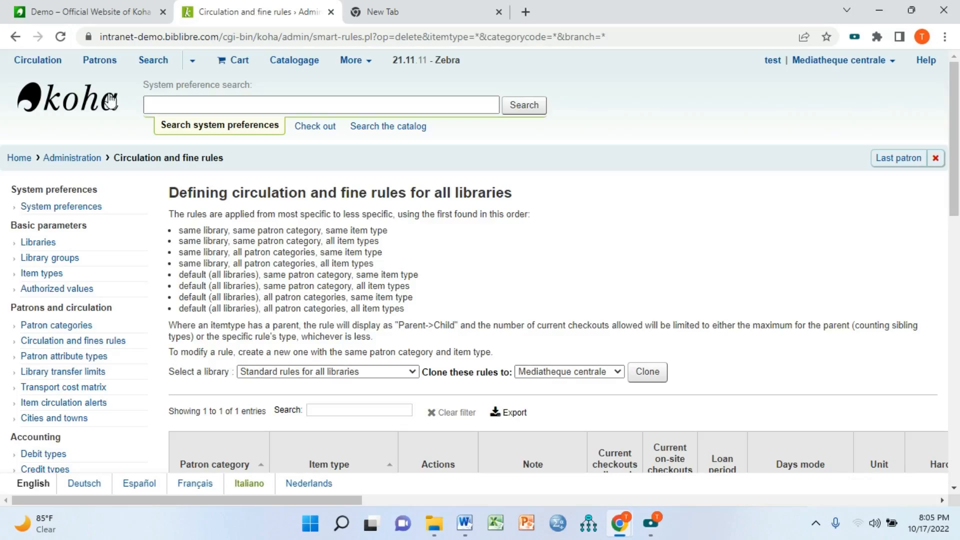
pyautogui.click(87, 99)
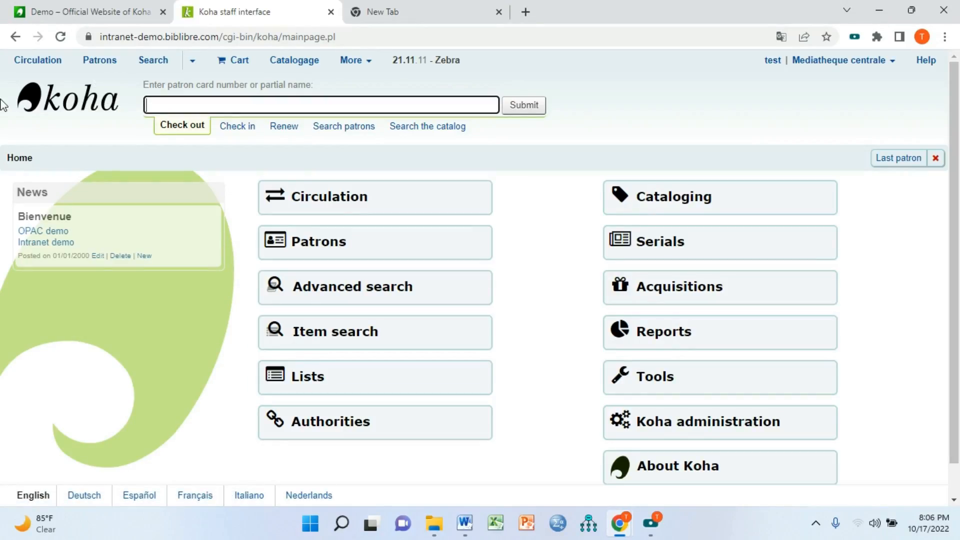
pyautogui.click(706, 429)
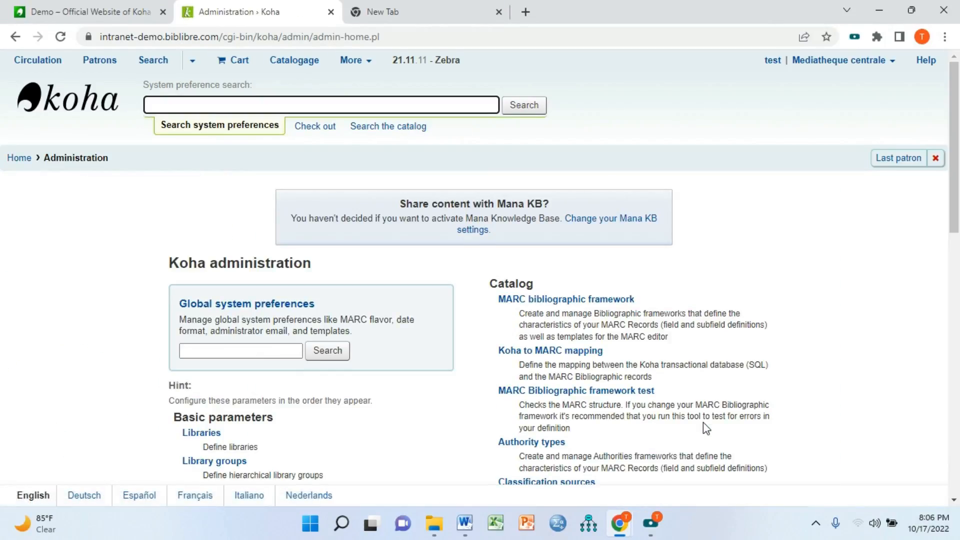
pyautogui.scroll(-2, 364, 391)
pyautogui.scroll(-2, 460, 292)
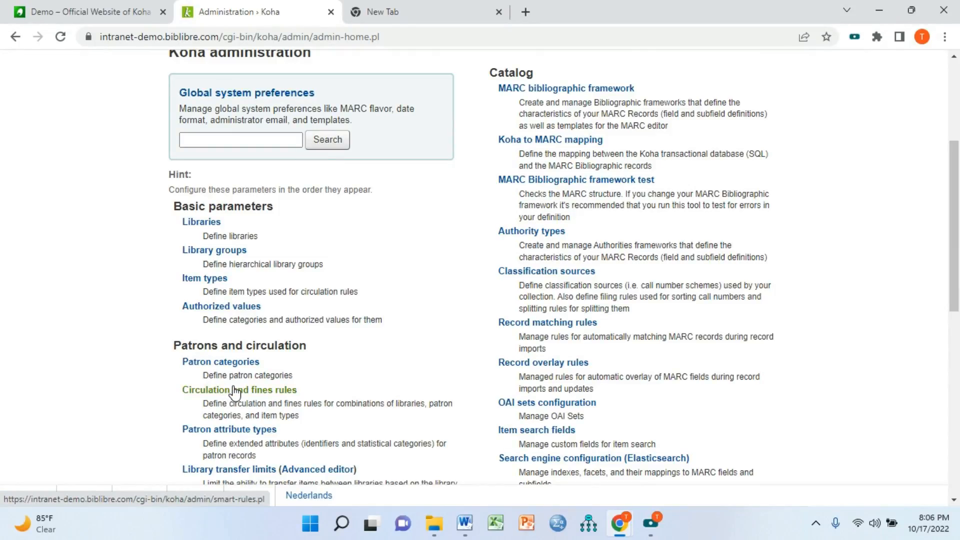
pyautogui.click(250, 393)
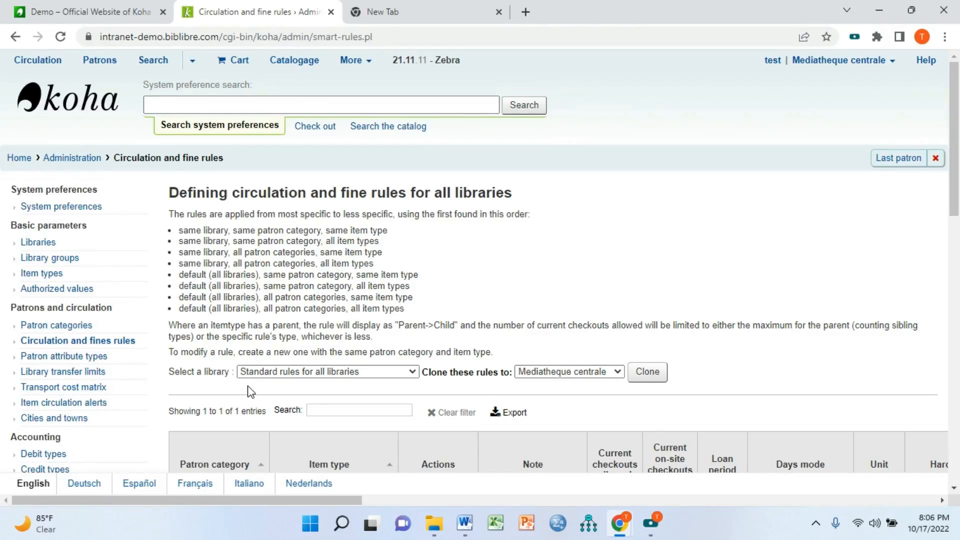
# - Select MUEt Library as the library whose circulation and fine rules are defined
pyautogui.scroll(-1, 376, 321)
pyautogui.scroll(-2, 376, 322)
pyautogui.scroll(2, 270, 315)
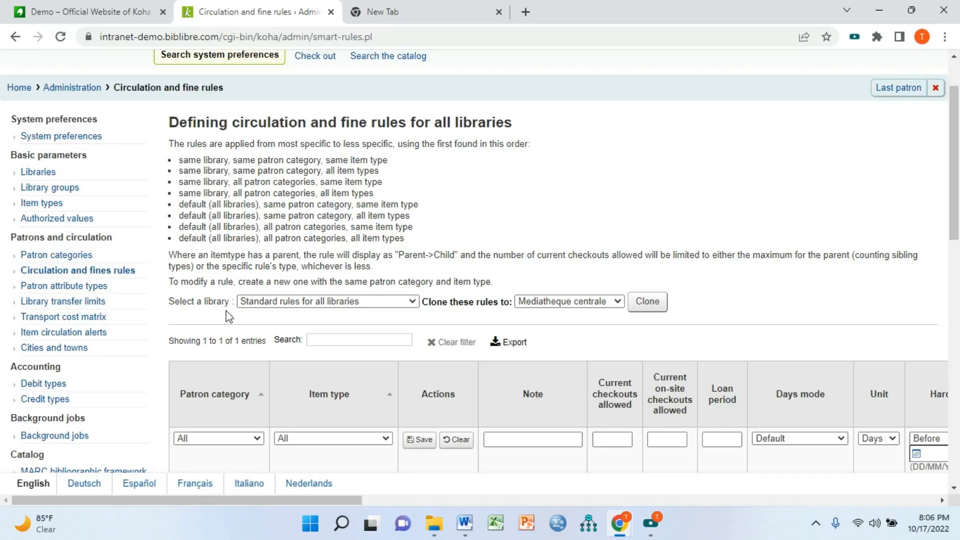
pyautogui.click(277, 299)
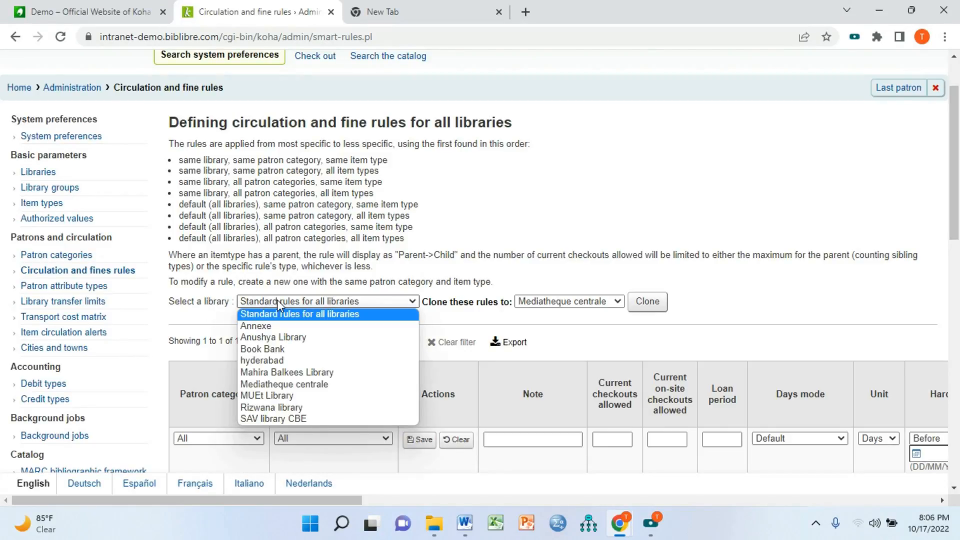
pyautogui.click(277, 396)
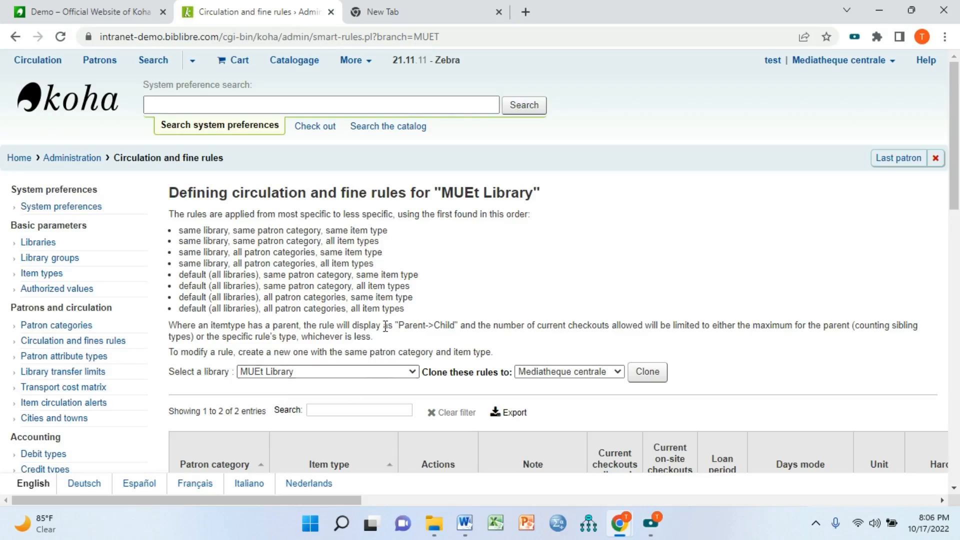
# - Set the new rule's patron category to Under graduatedd and its item type to Book
pyautogui.scroll(-3, 385, 308)
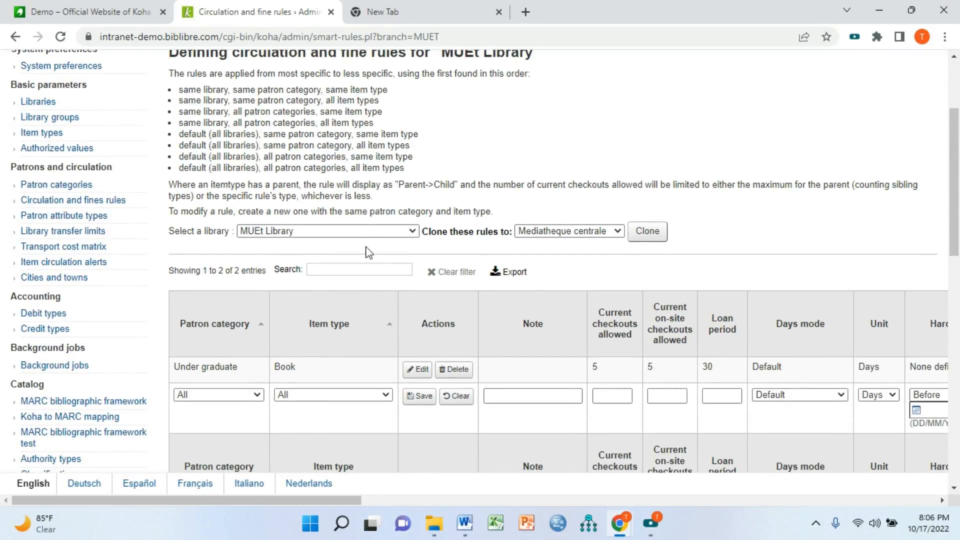
pyautogui.scroll(-2, 368, 260)
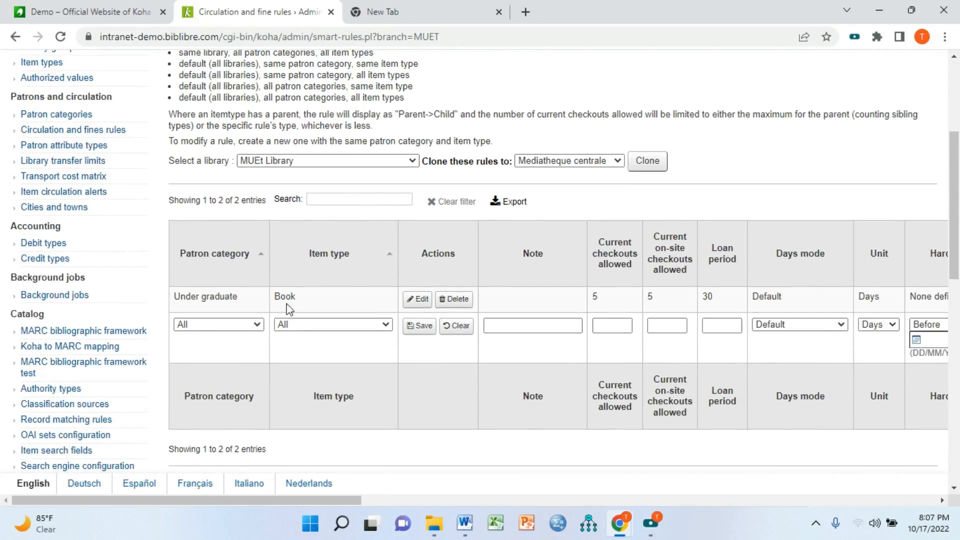
pyautogui.click(244, 330)
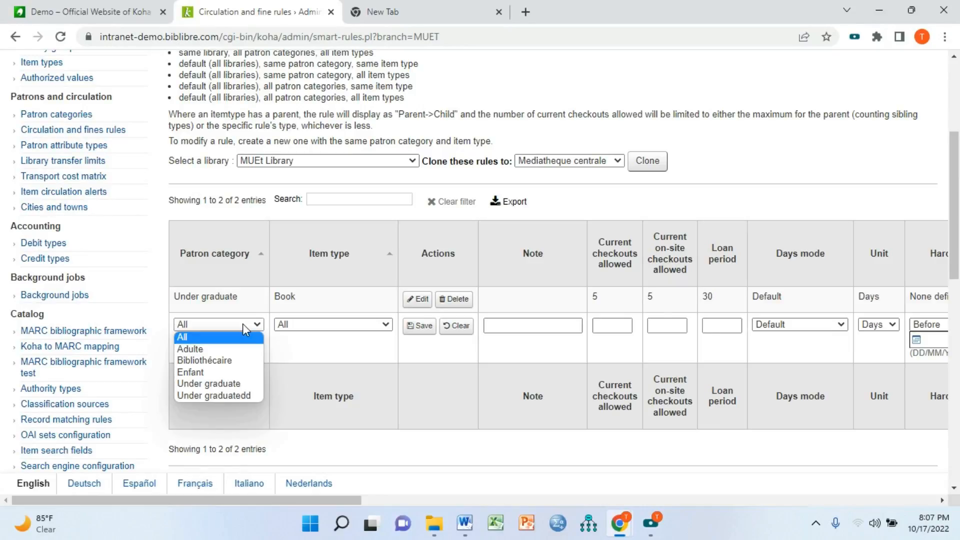
pyautogui.click(241, 395)
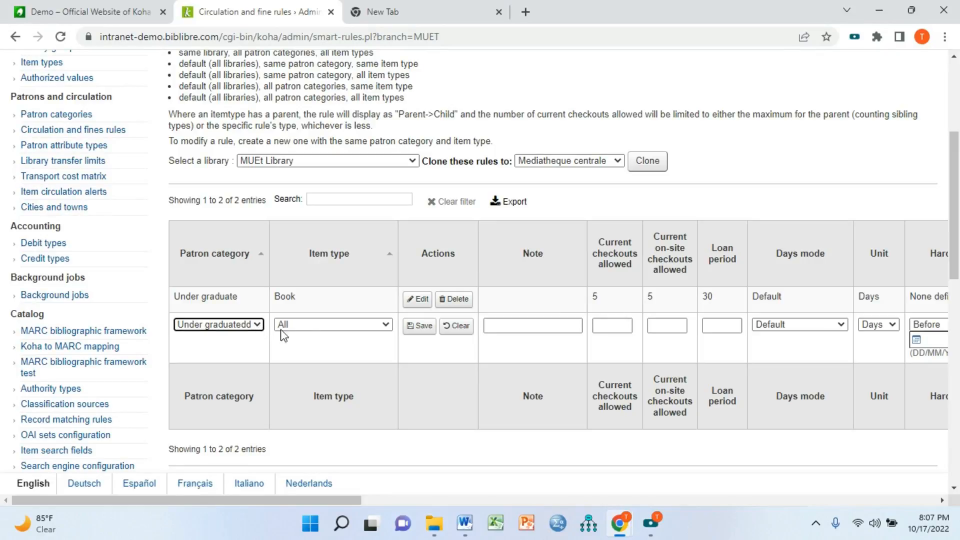
pyautogui.click(316, 324)
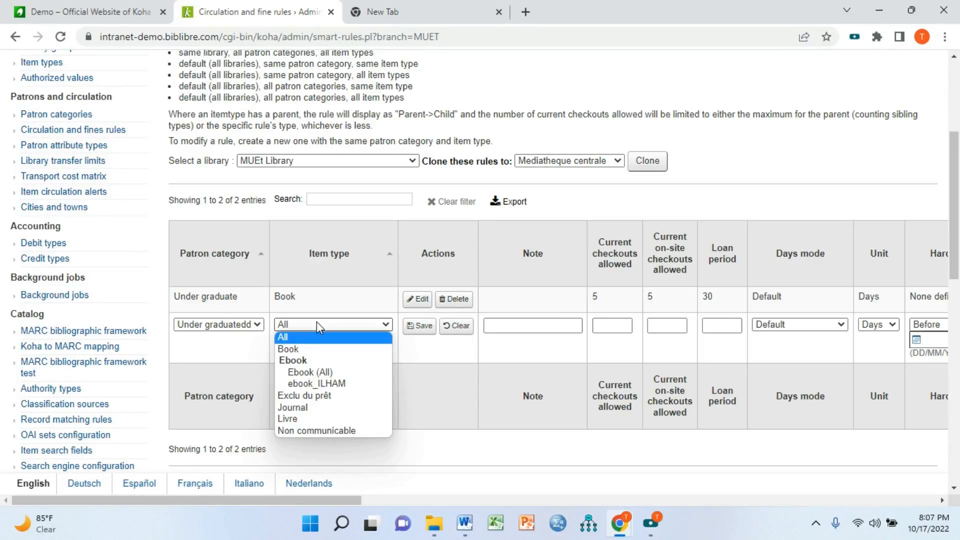
pyautogui.click(322, 349)
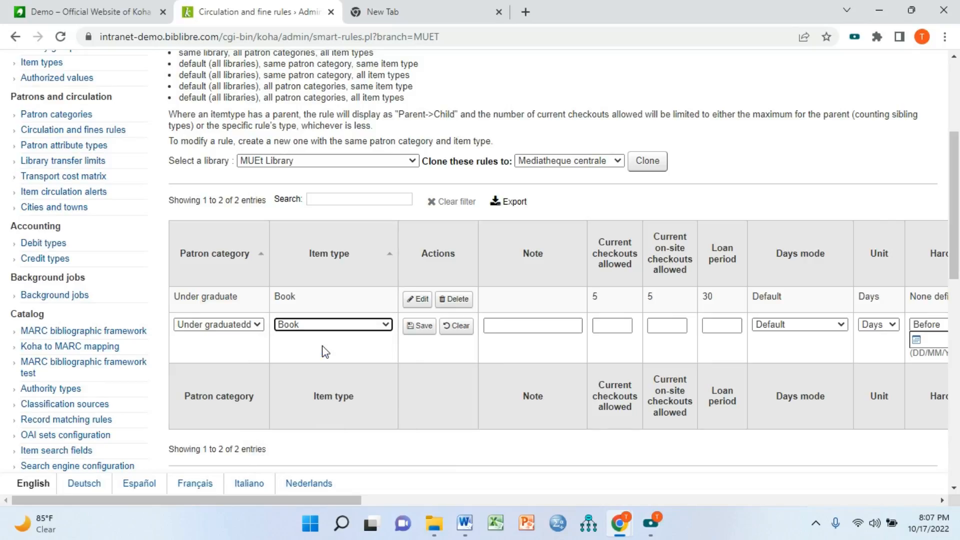
# - Allow 4 current checkouts and 4 current on-site checkouts in the new rule, with a loan period of 60
pyautogui.click(614, 325)
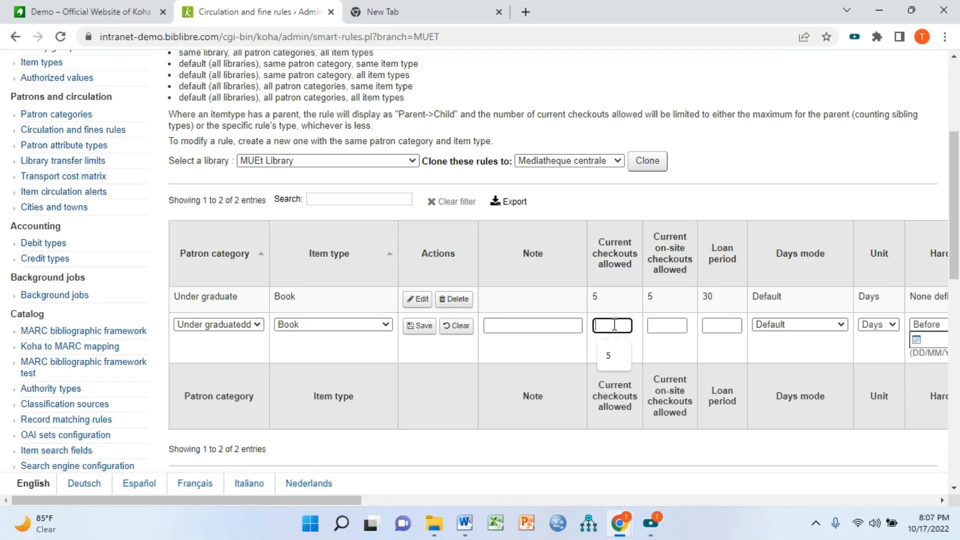
pyautogui.write('4')
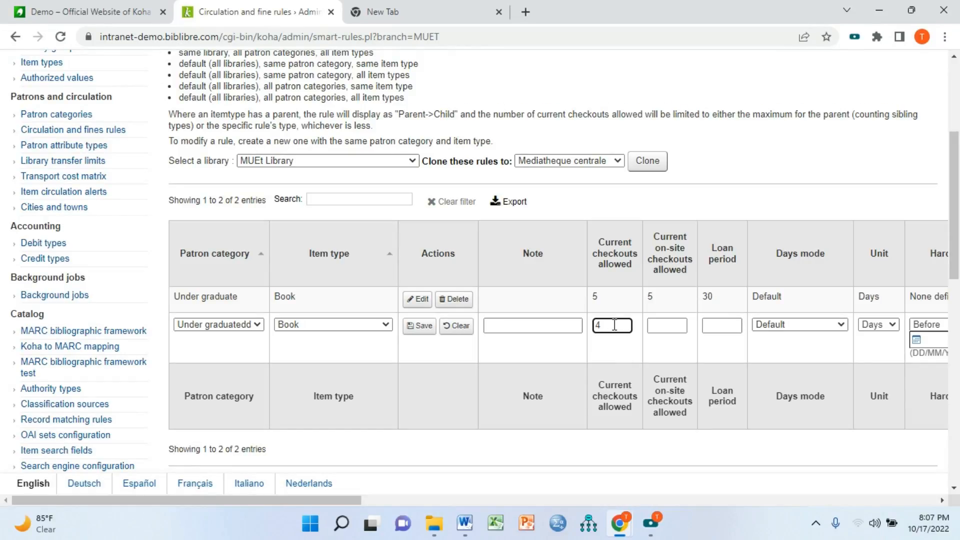
pyautogui.click(677, 324)
pyautogui.write('4')
pyautogui.click(725, 326)
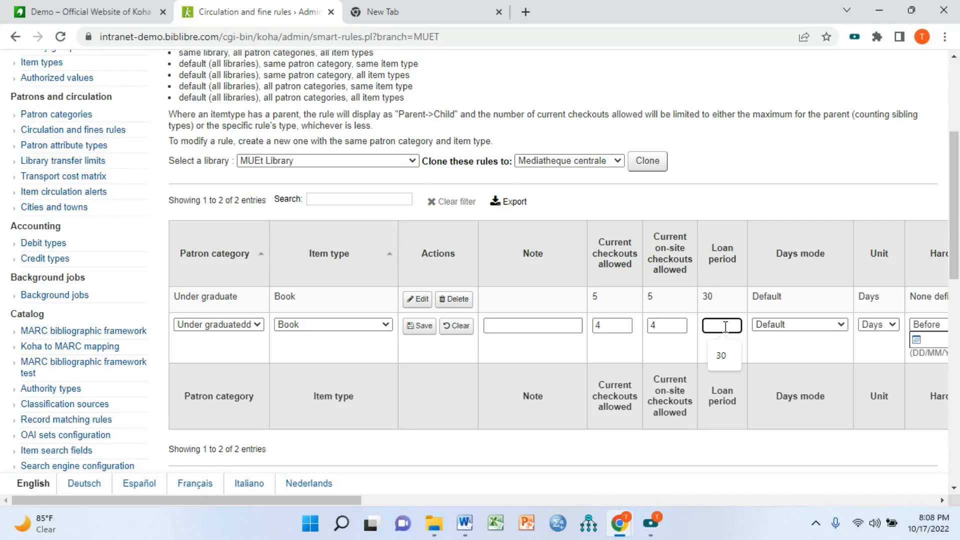
pyautogui.write('60')
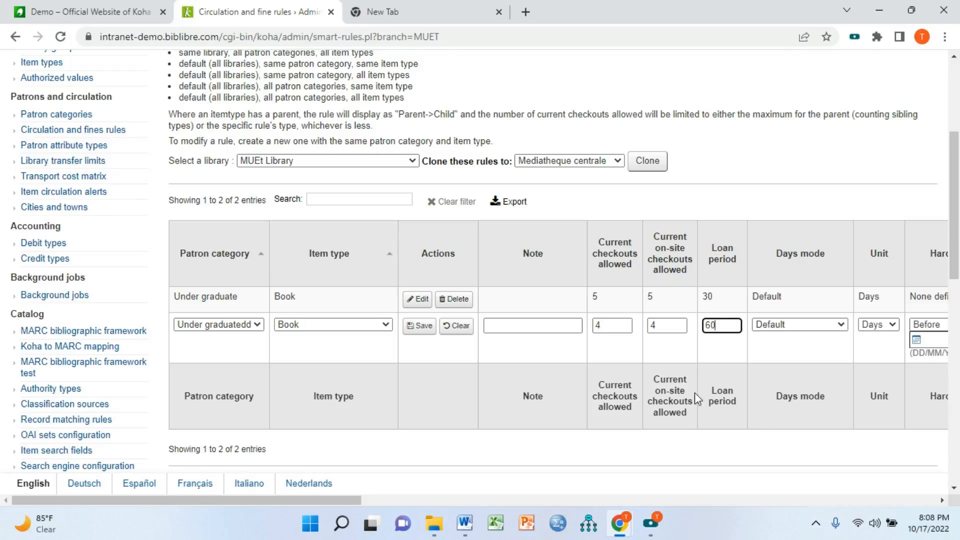
# - Keep the new rule's unit as Days and days mode as Default, and choose Before for the hard due date
pyautogui.moveTo(361, 500); pyautogui.dragTo(529, 503)
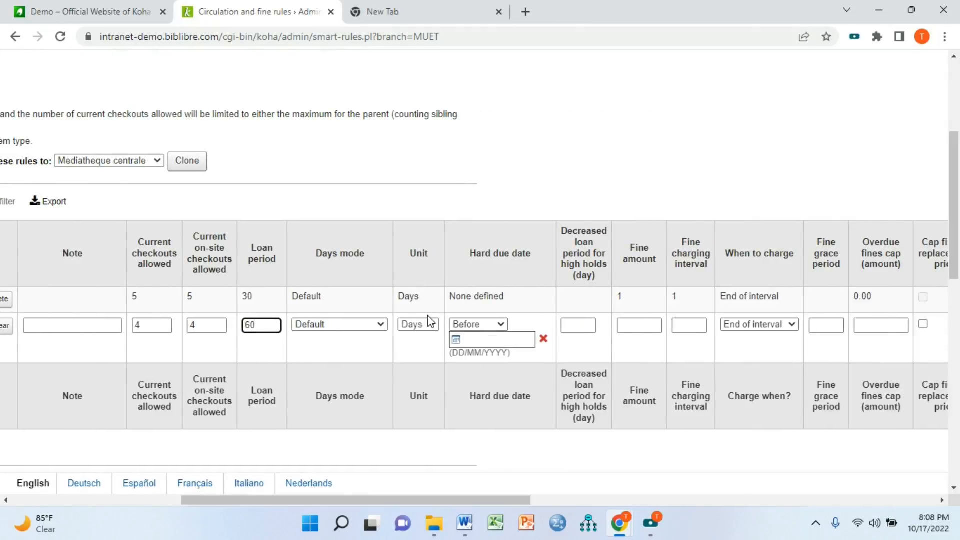
pyautogui.click(426, 324)
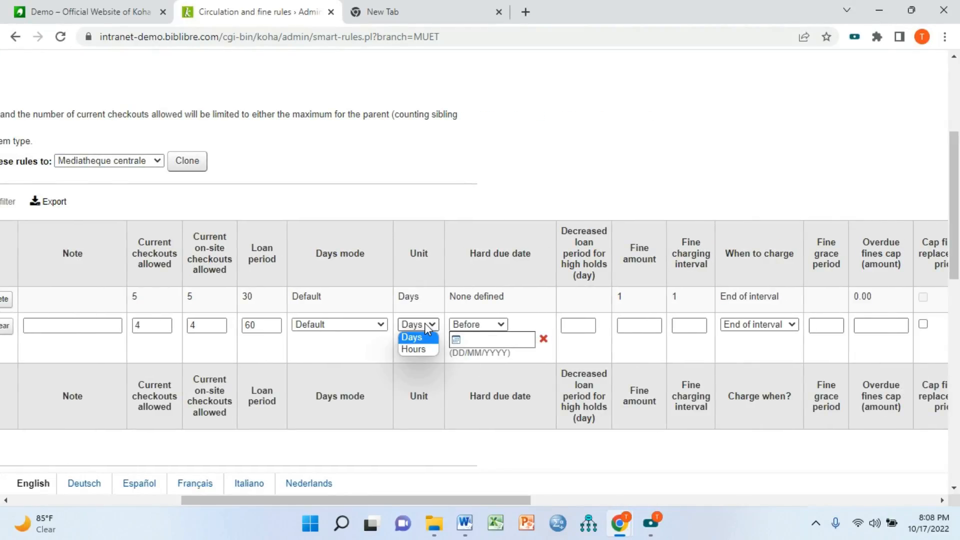
pyautogui.click(424, 324)
pyautogui.click(425, 324)
pyautogui.click(424, 324)
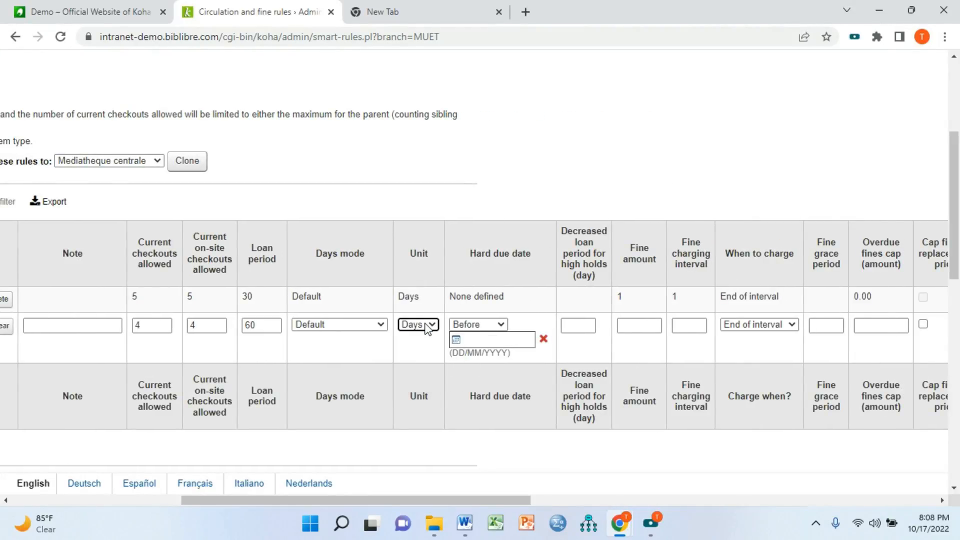
pyautogui.click(378, 324)
pyautogui.click(378, 325)
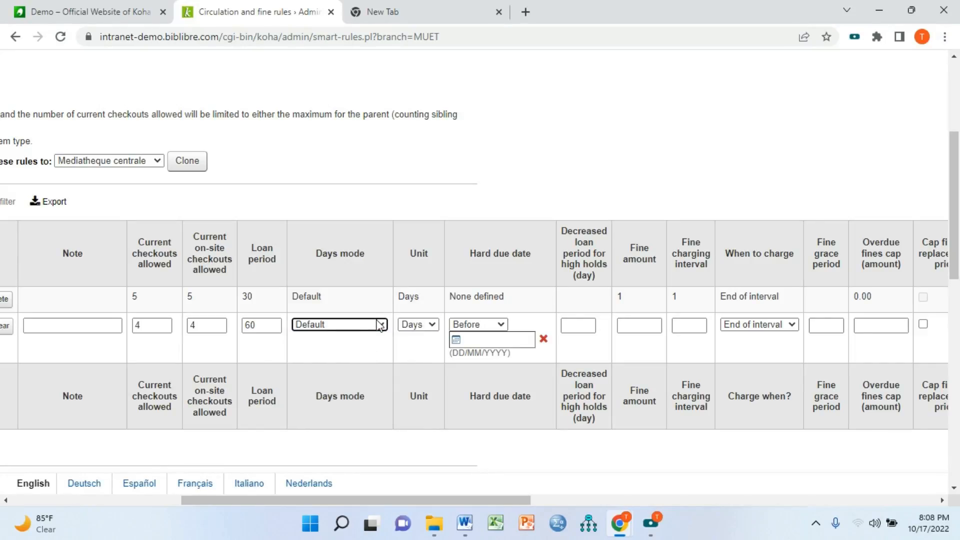
pyautogui.click(503, 326)
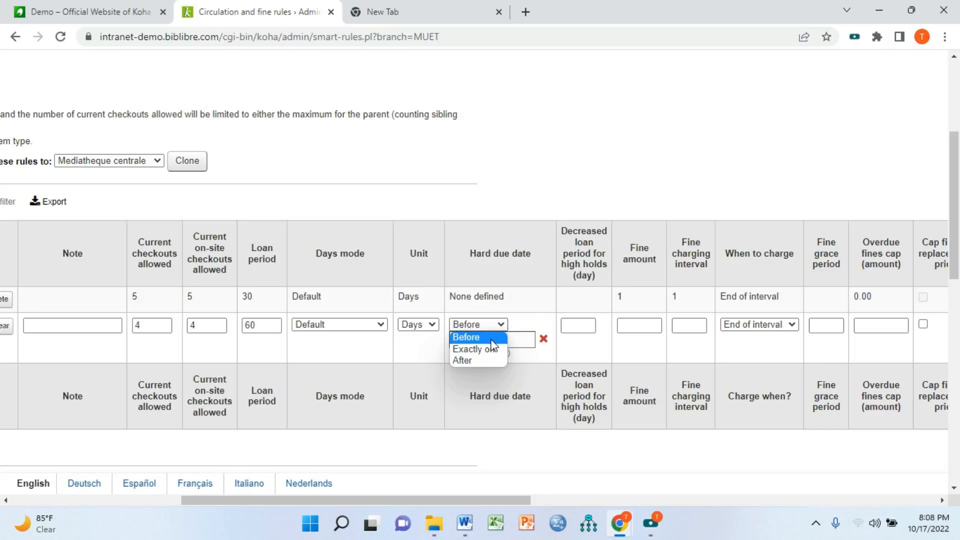
pyautogui.click(492, 336)
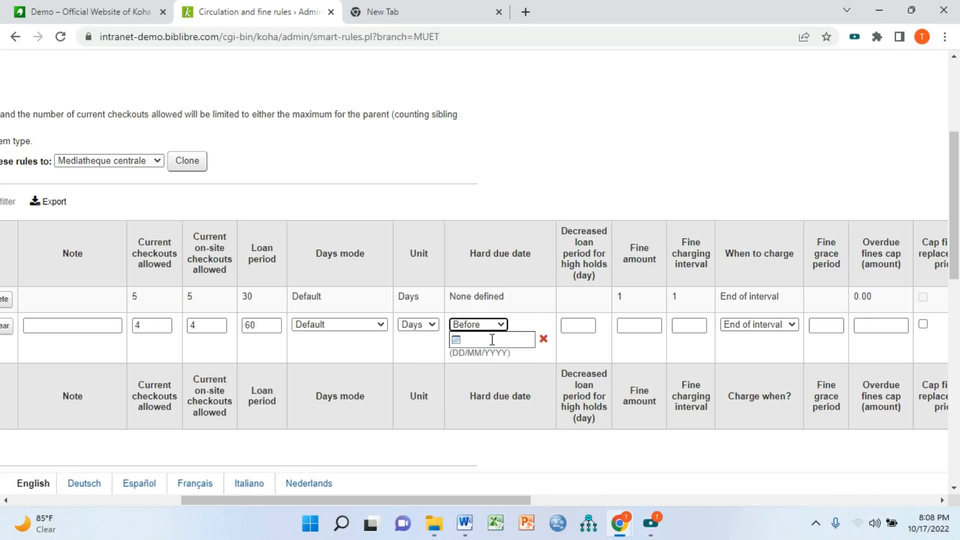
pyautogui.click(492, 339)
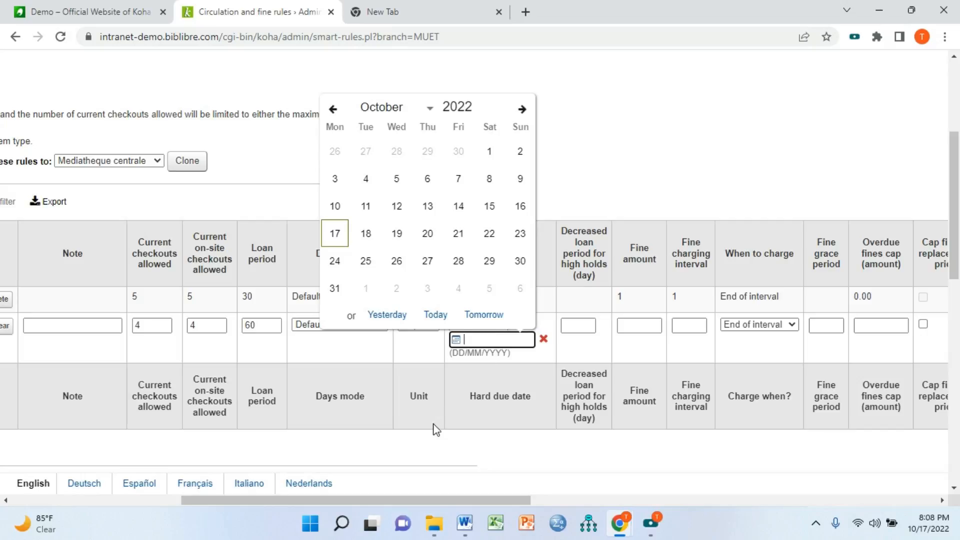
pyautogui.click(520, 360)
pyautogui.click(513, 341)
pyautogui.click(530, 363)
pyautogui.click(258, 328)
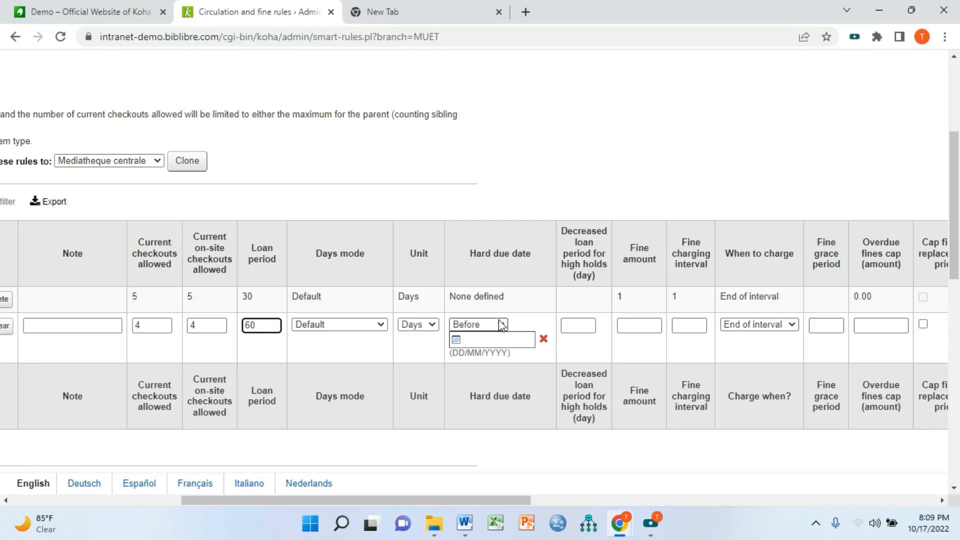
pyautogui.click(510, 341)
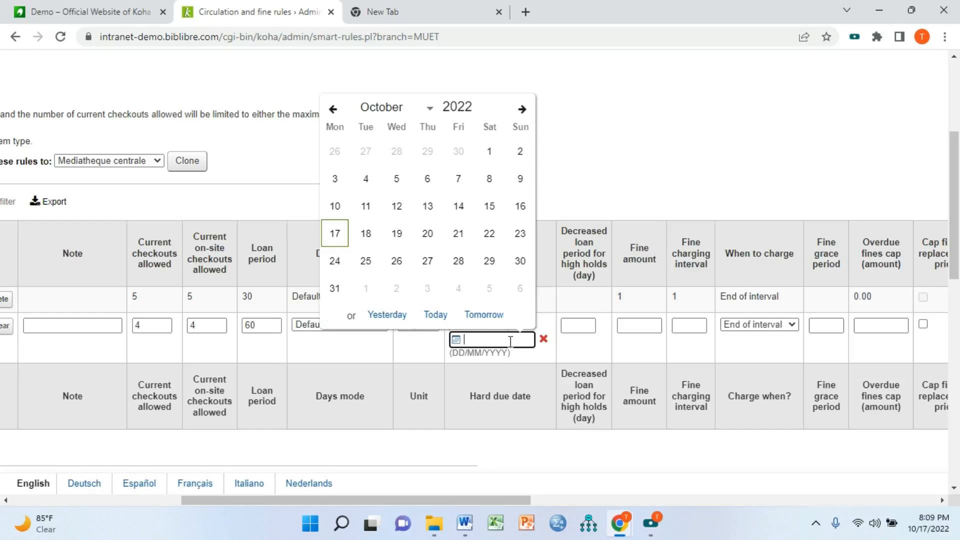
# - Set the fine amount to 1 and the fine charging interval to 1, and save the new rule
pyautogui.click(637, 327)
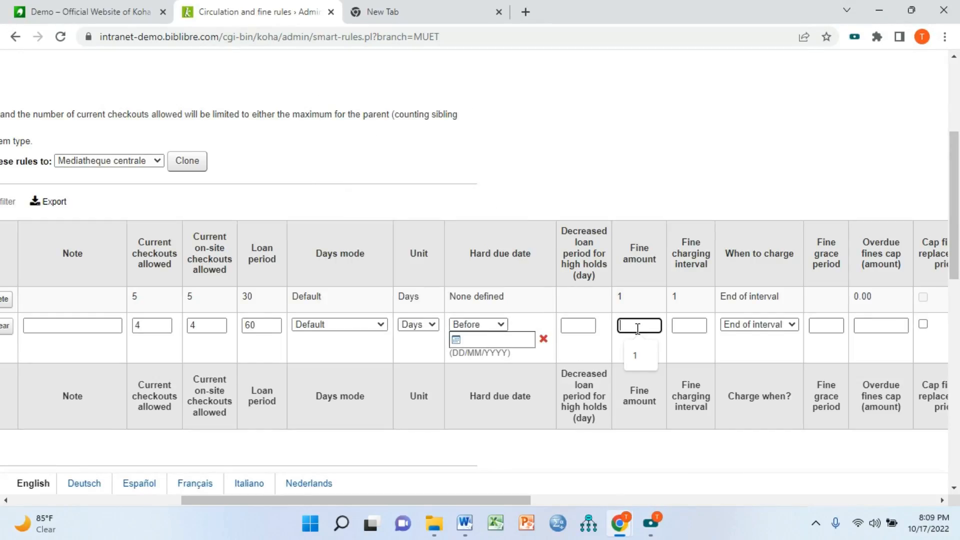
pyautogui.click(644, 354)
pyautogui.click(677, 326)
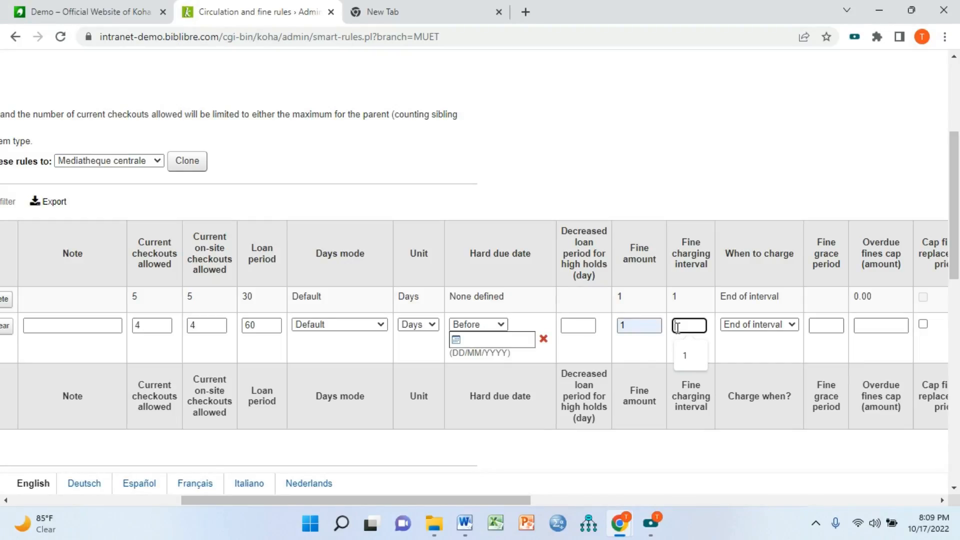
pyautogui.click(689, 357)
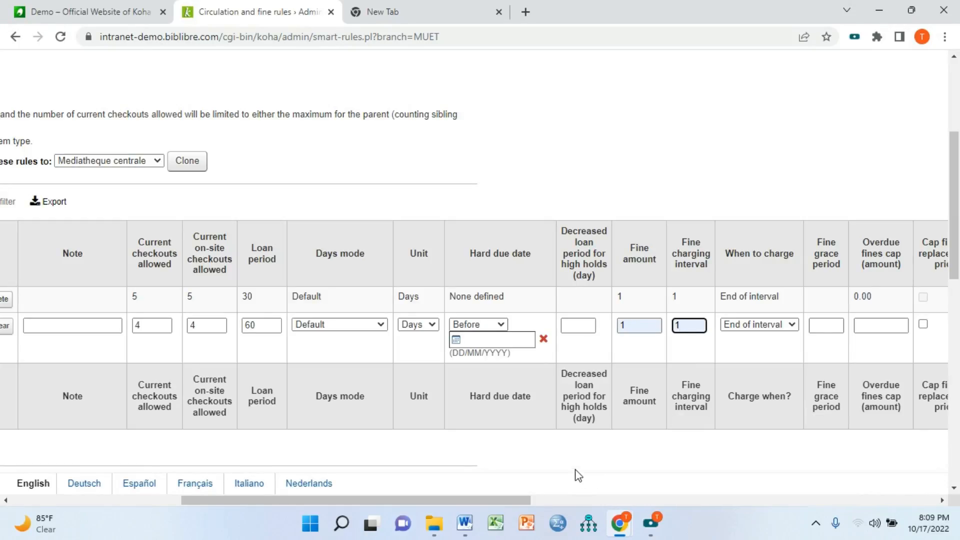
pyautogui.moveTo(518, 497); pyautogui.dragTo(937, 498)
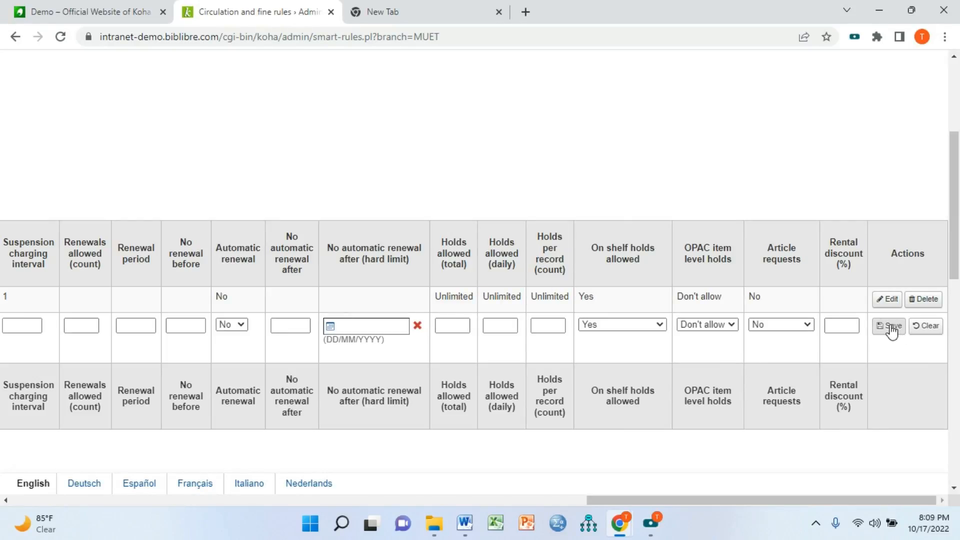
pyautogui.click(890, 326)
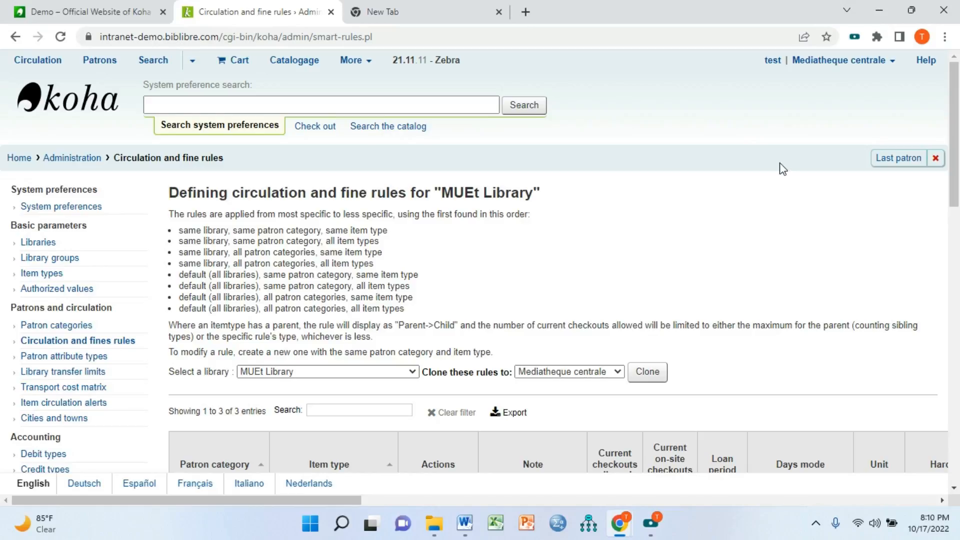
# - Review the saved rules and the policy sections for MUEt Library, down to the holds policy by item type
pyautogui.scroll(-3, 590, 257)
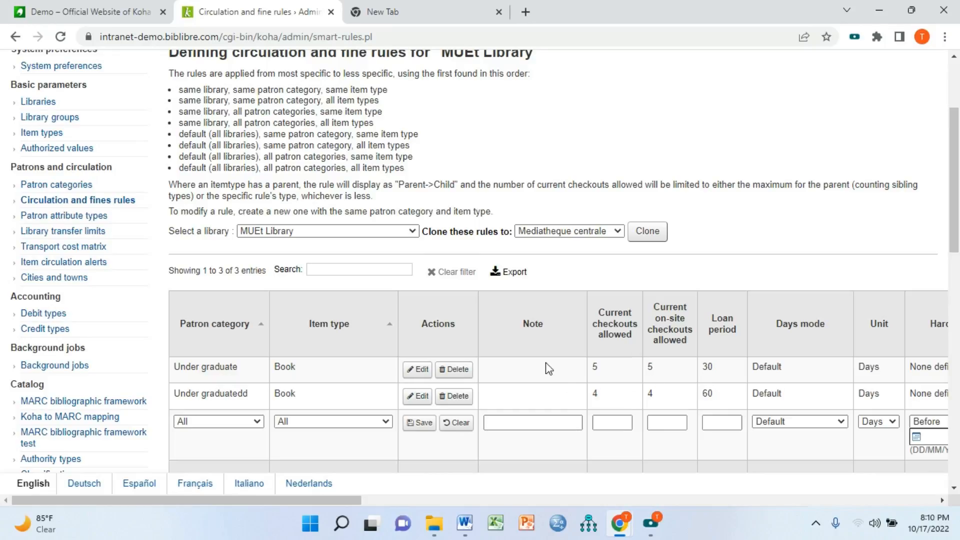
pyautogui.scroll(-4, 502, 328)
pyautogui.scroll(-4, 443, 332)
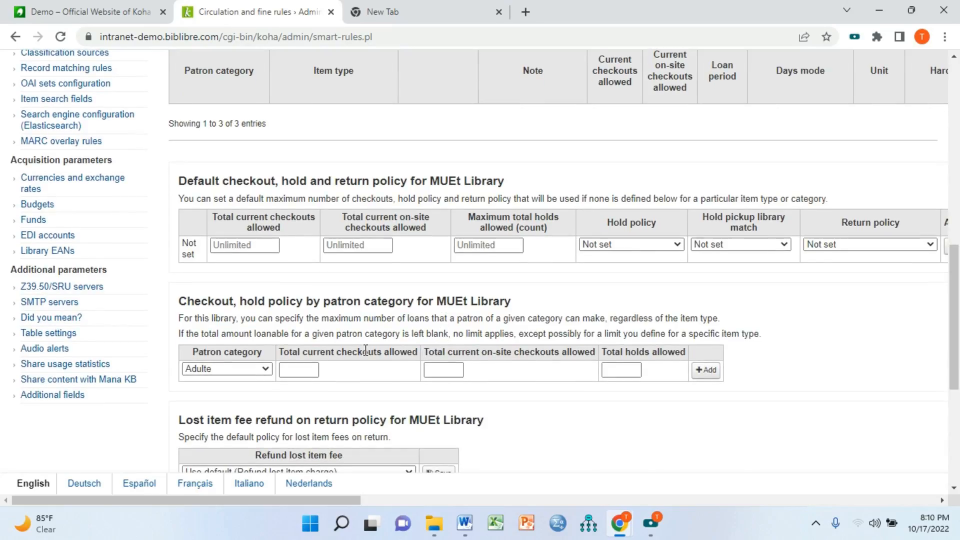
pyautogui.scroll(-3, 427, 332)
pyautogui.scroll(-3, 539, 328)
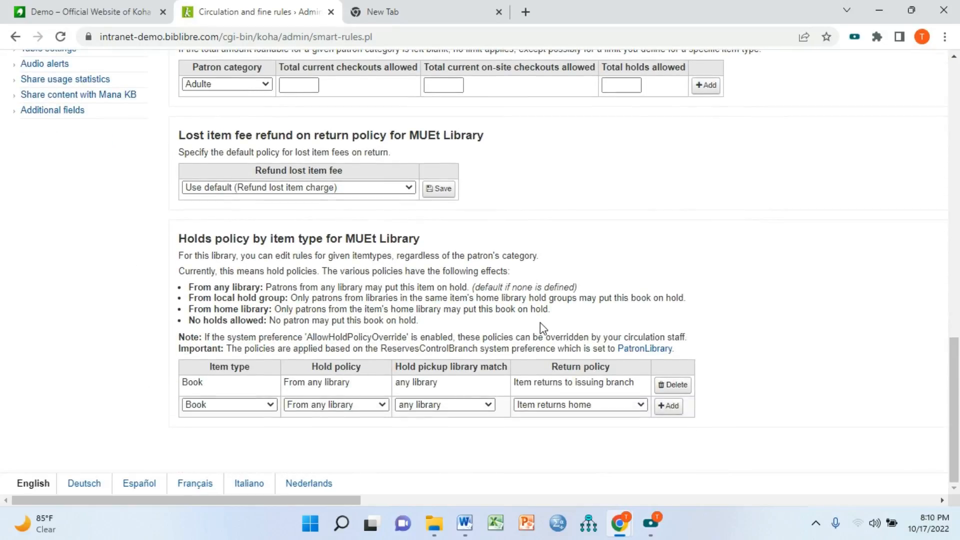
# - Keep Book as the item type, From any library as the hold policy and any library as the hold pickup match in the new holds policy
pyautogui.click(265, 404)
pyautogui.click(265, 404)
pyautogui.click(303, 403)
pyautogui.click(306, 405)
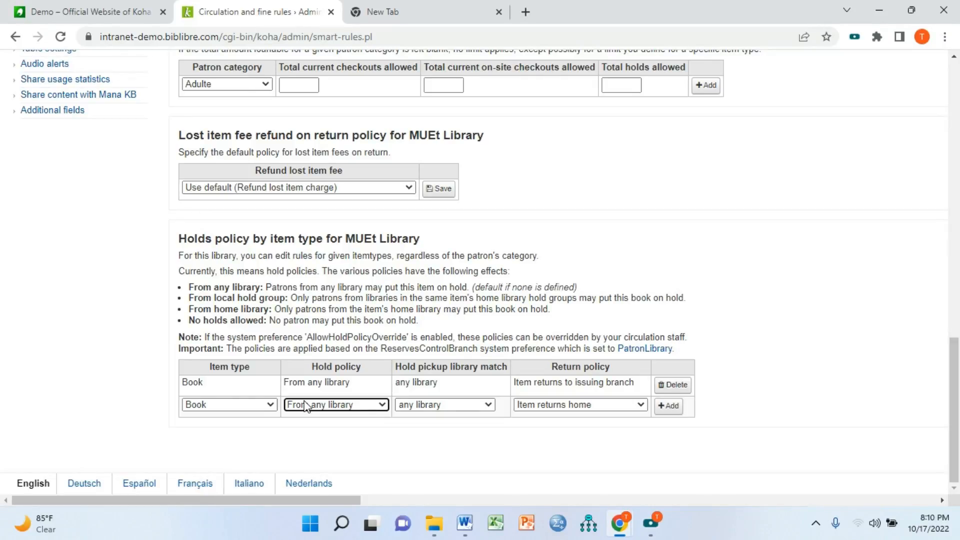
pyautogui.click(337, 404)
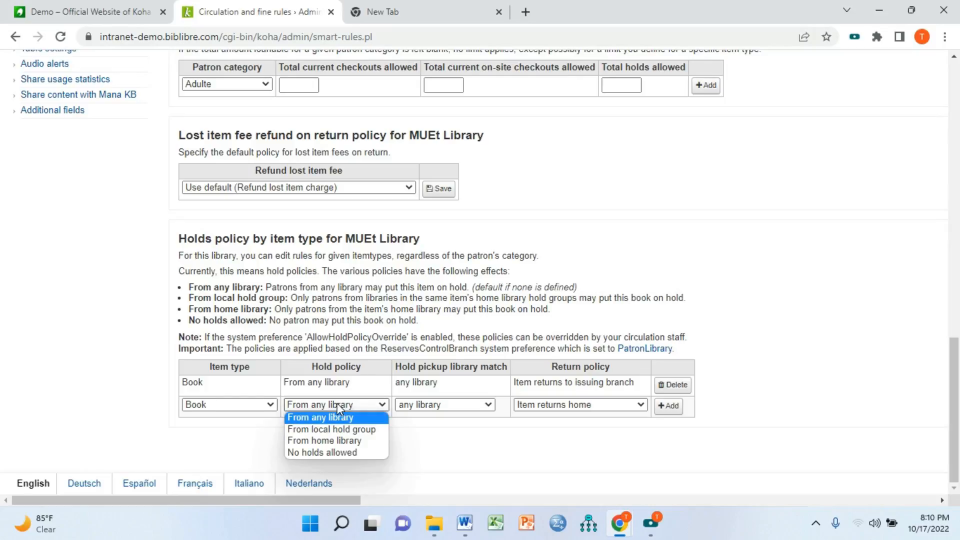
pyautogui.click(337, 404)
pyautogui.click(438, 404)
pyautogui.click(438, 404)
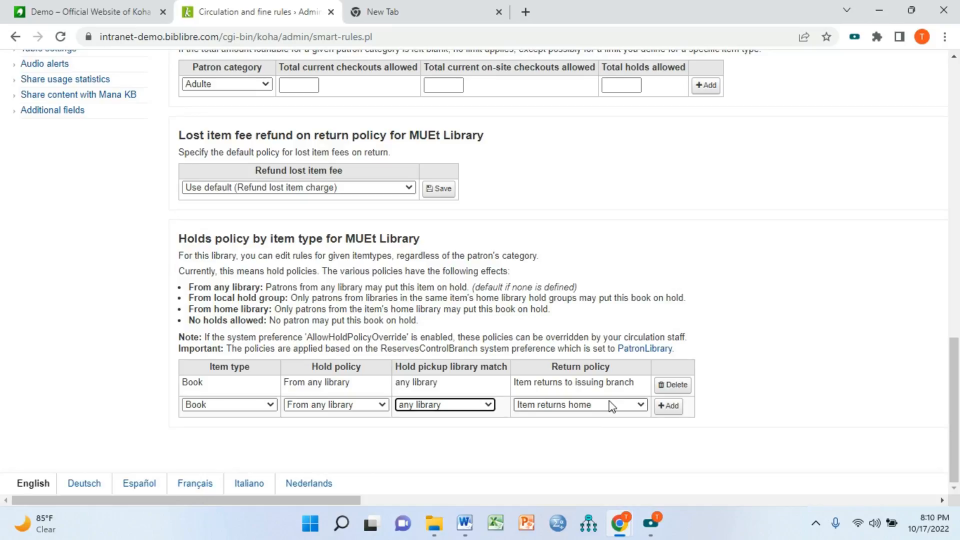
# - Set the return policy for books to Item returns to issuing library and add the holds policy
pyautogui.click(611, 407)
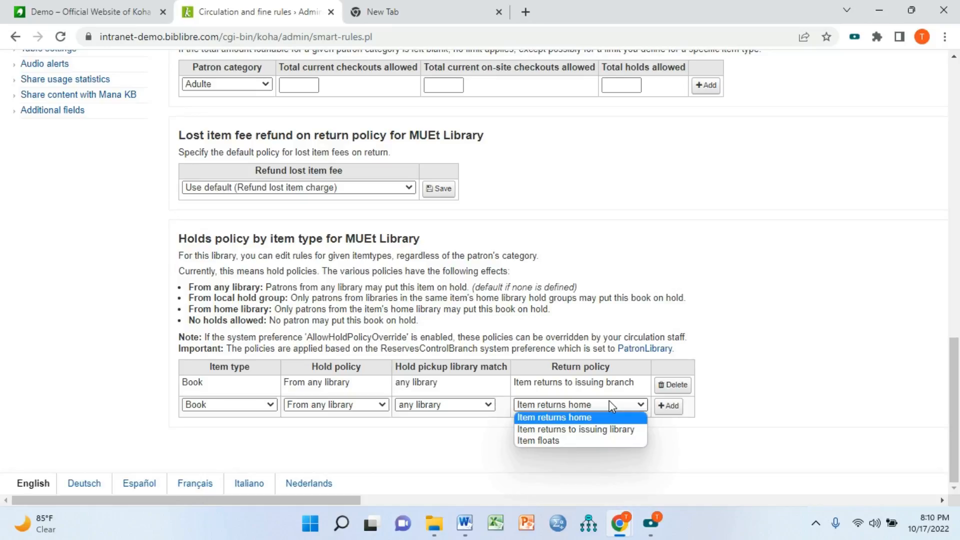
pyautogui.click(594, 437)
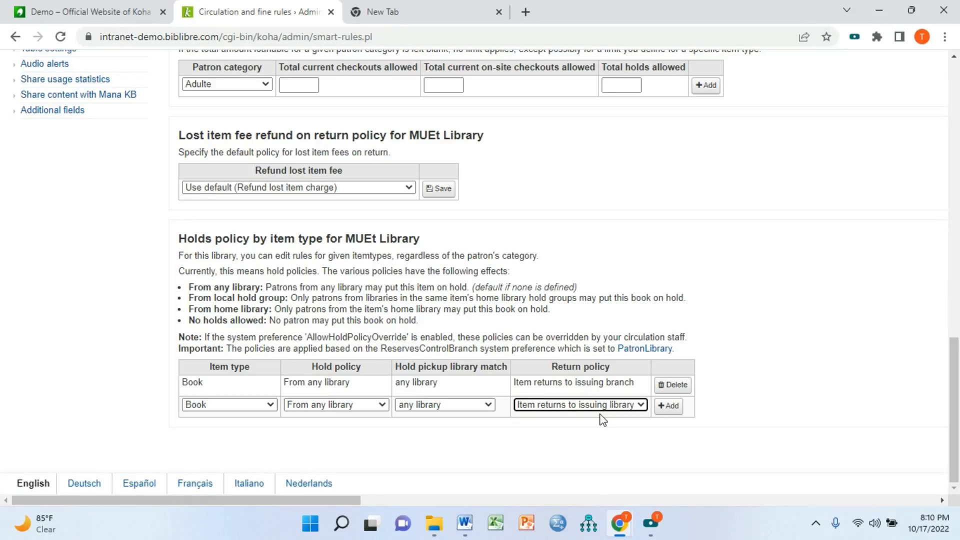
pyautogui.click(595, 409)
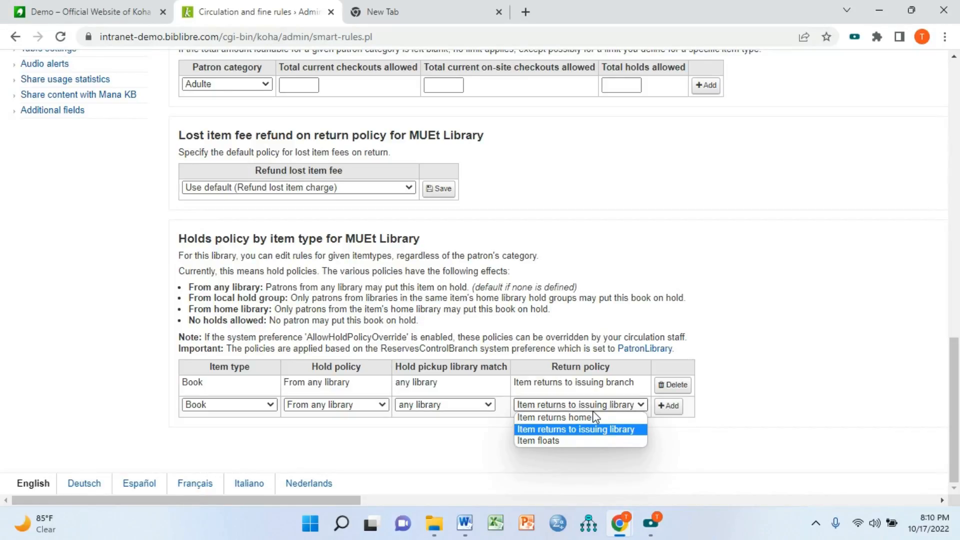
pyautogui.click(565, 433)
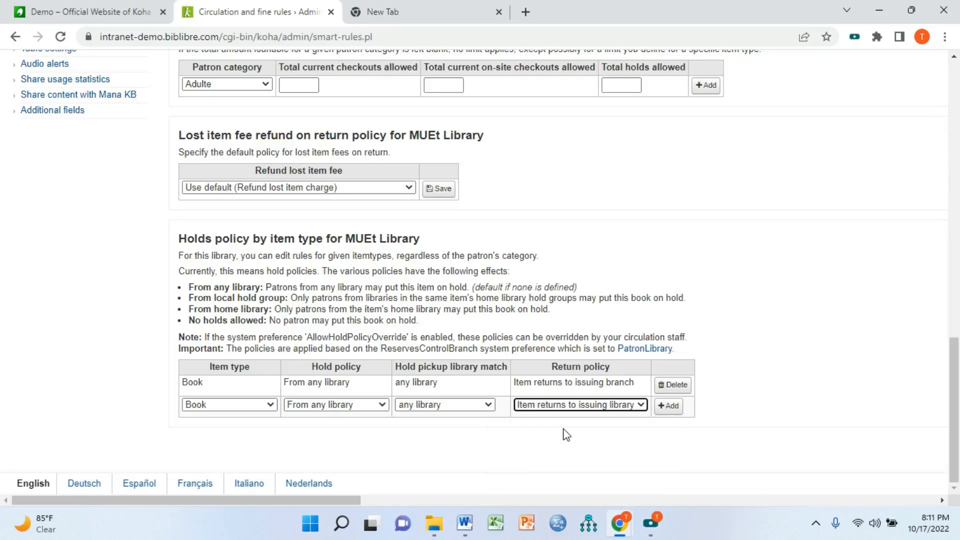
pyautogui.click(666, 408)
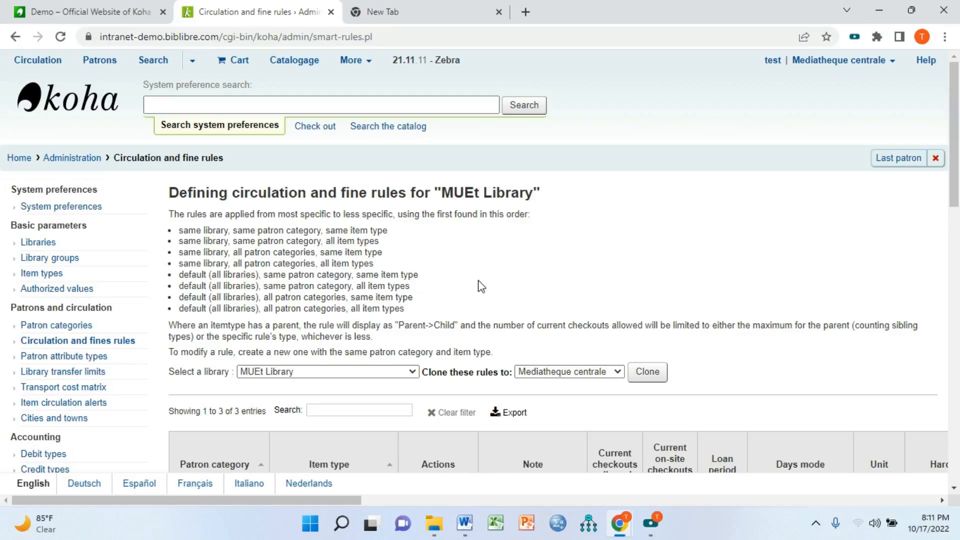
# - Review the patron category, item type and current checkouts allowed in the saved circulation rules for MUEt Library
pyautogui.scroll(-4, 229, 253)
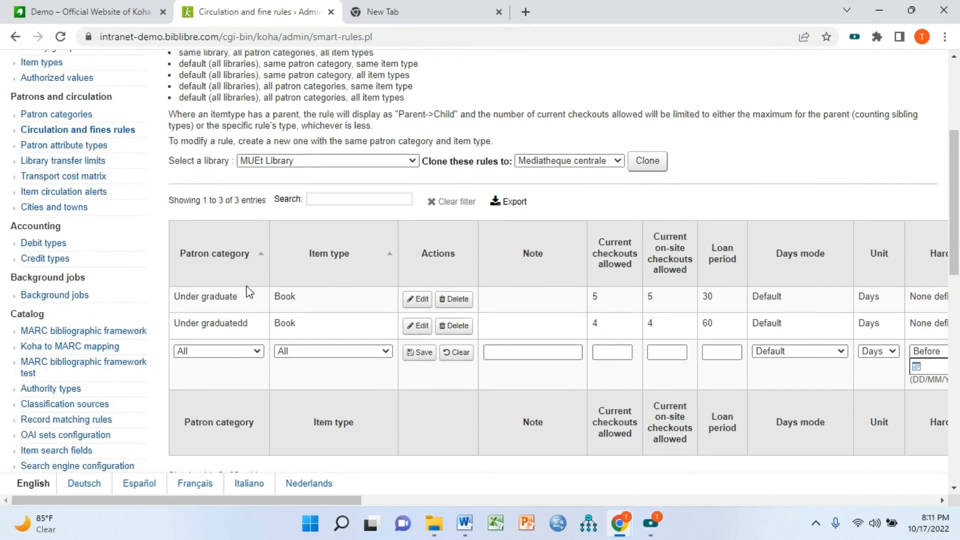
pyautogui.moveTo(240, 298); pyautogui.dragTo(175, 296)
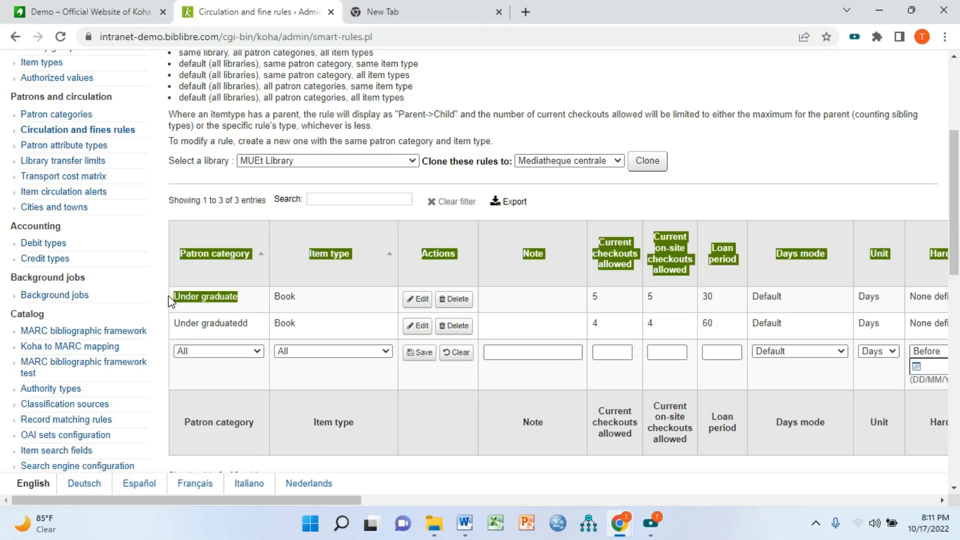
pyautogui.moveTo(191, 246); pyautogui.dragTo(249, 260)
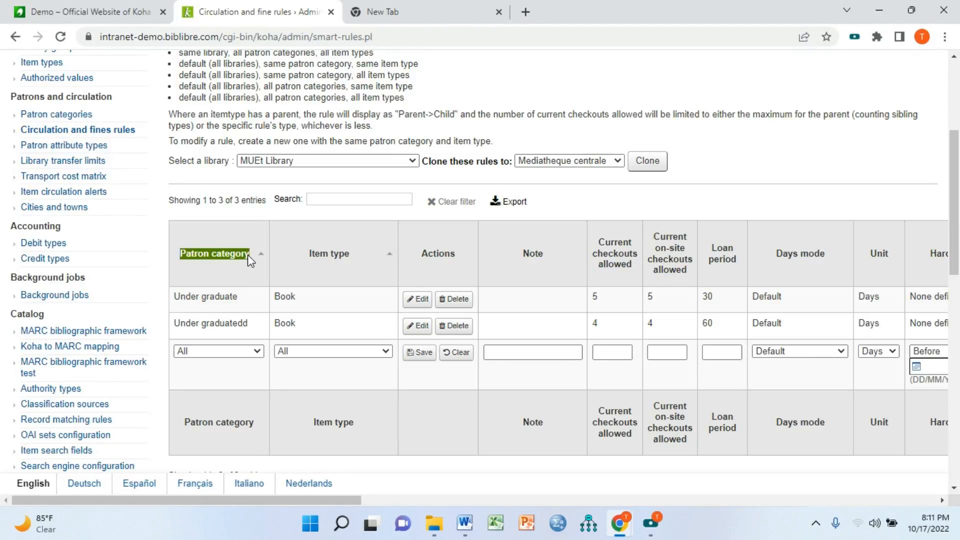
pyautogui.click(314, 257)
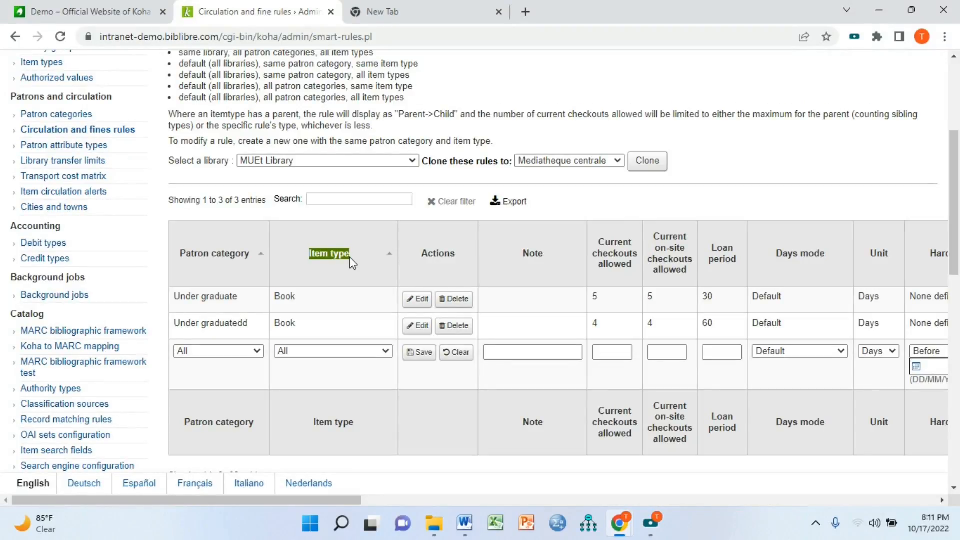
pyautogui.click(379, 329)
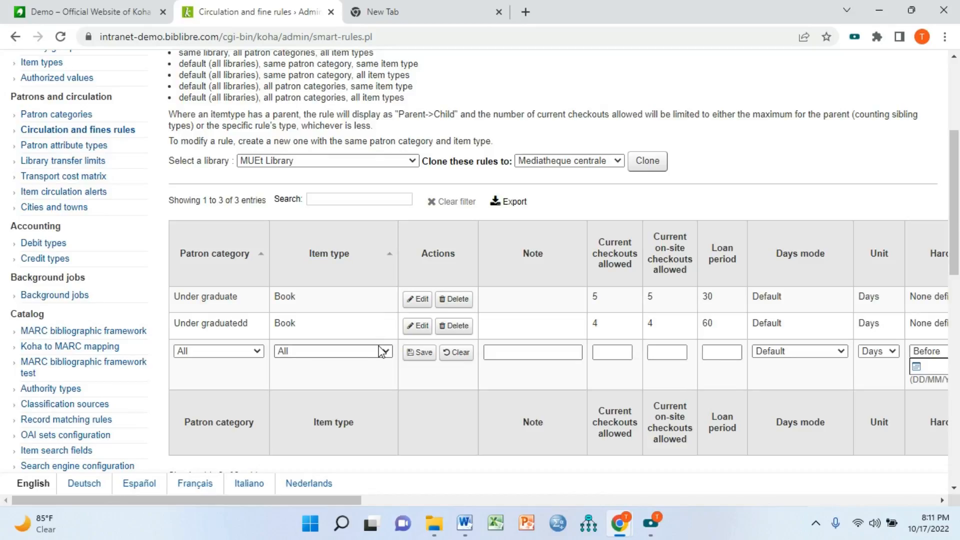
pyautogui.moveTo(608, 328); pyautogui.dragTo(591, 324)
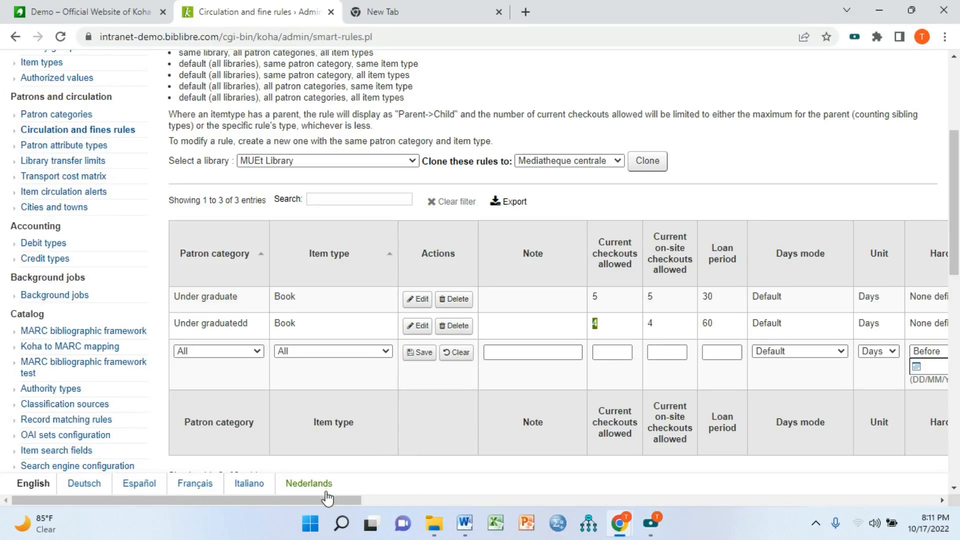
# - Examine the due date, fine, suspension and renewal settings of the saved rules, including the automatic renewal options
pyautogui.moveTo(332, 496); pyautogui.dragTo(561, 494)
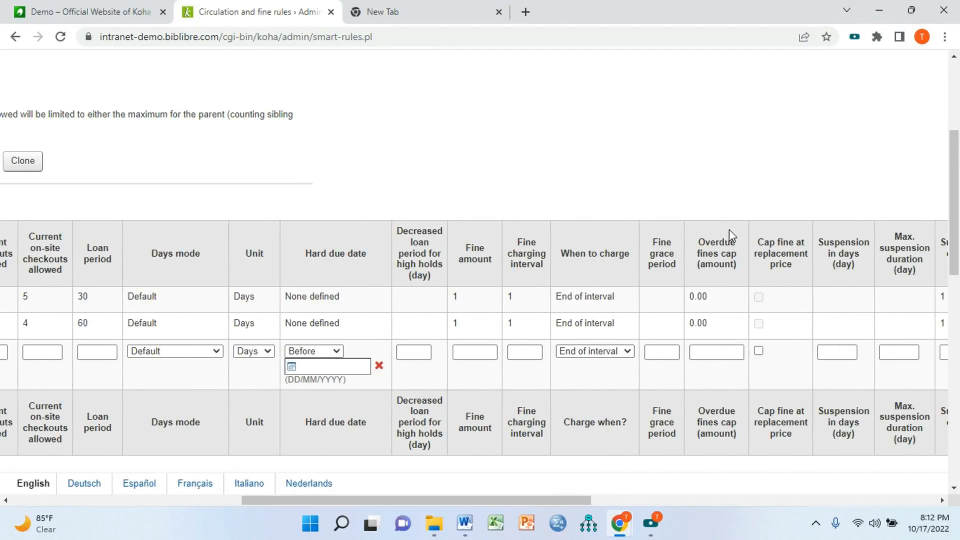
pyautogui.moveTo(563, 500); pyautogui.dragTo(610, 502)
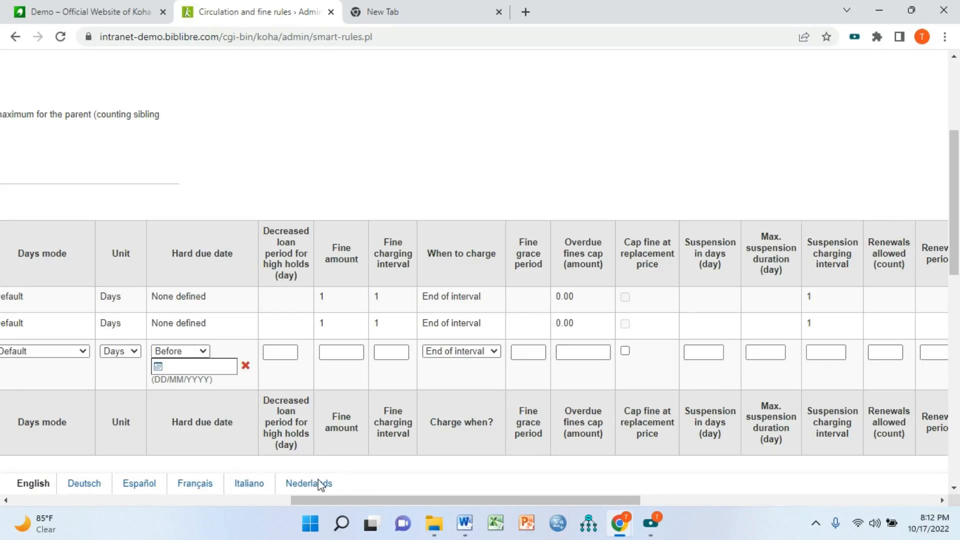
pyautogui.moveTo(347, 499); pyautogui.dragTo(422, 509)
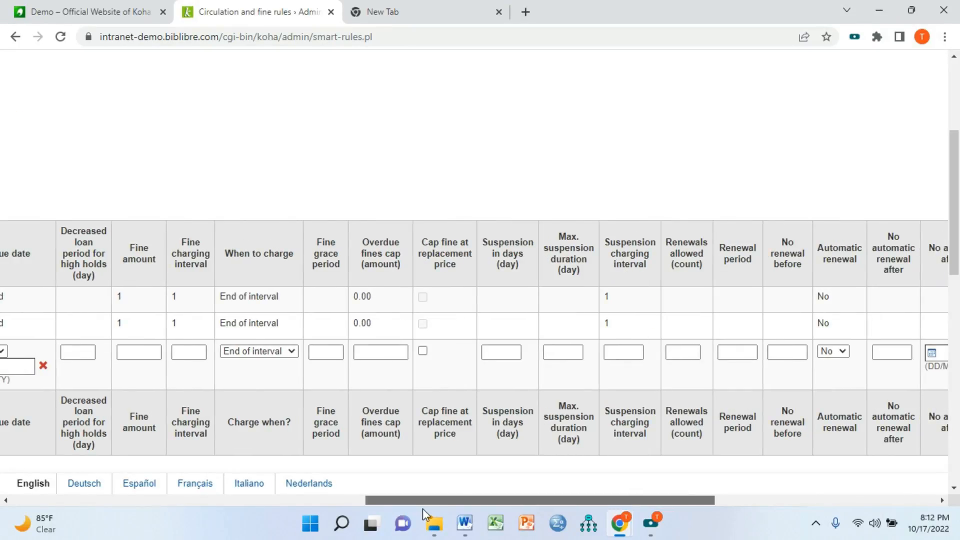
pyautogui.click(846, 351)
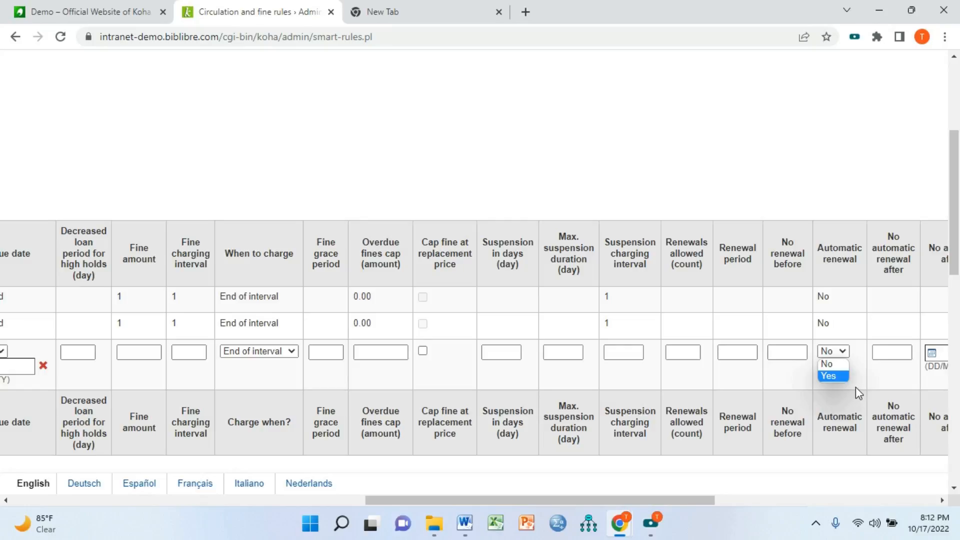
pyautogui.click(692, 493)
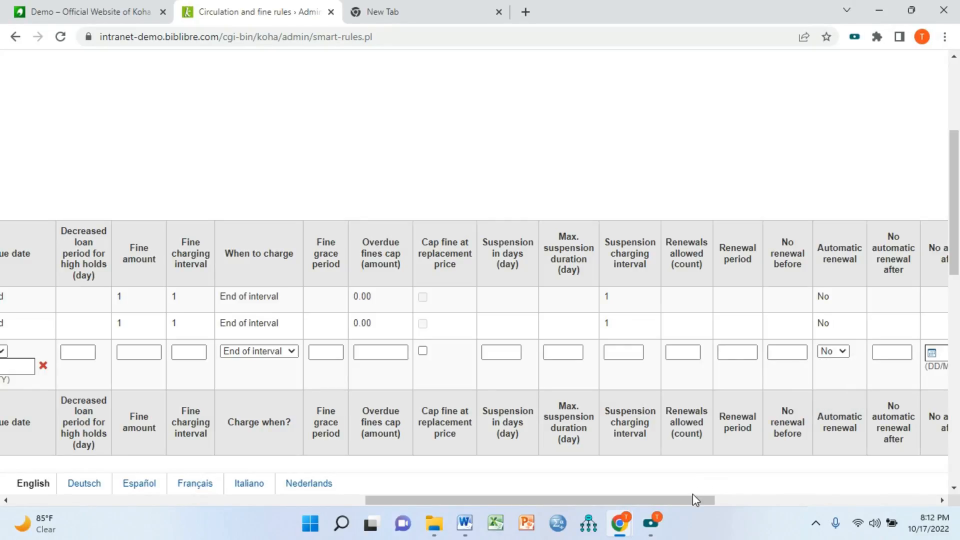
pyautogui.scroll(-10, 692, 494)
pyautogui.moveTo(953, 360); pyautogui.dragTo(953, 158)
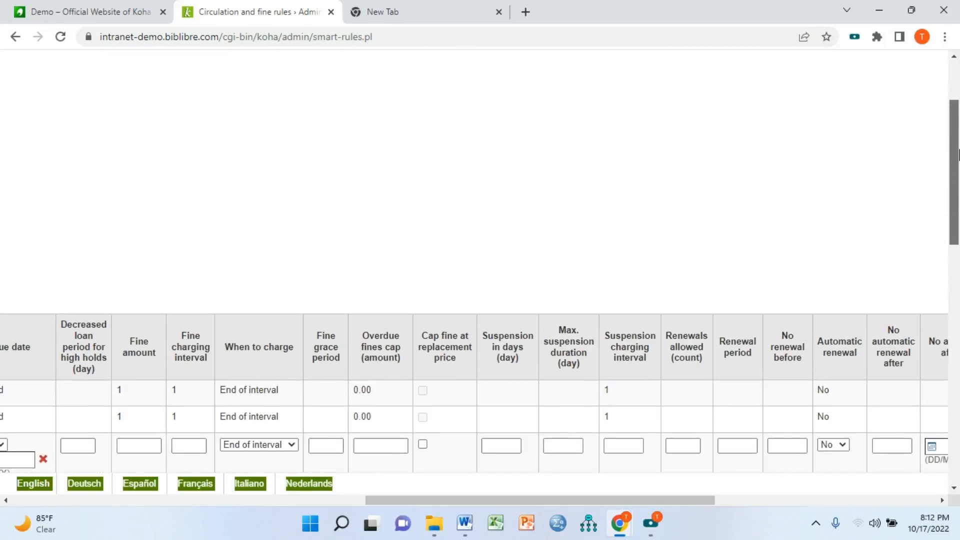
# - Examine the holds settings of the saved rules and the available options for OPAC item level holds and article requests
pyautogui.moveTo(705, 500); pyautogui.dragTo(873, 505)
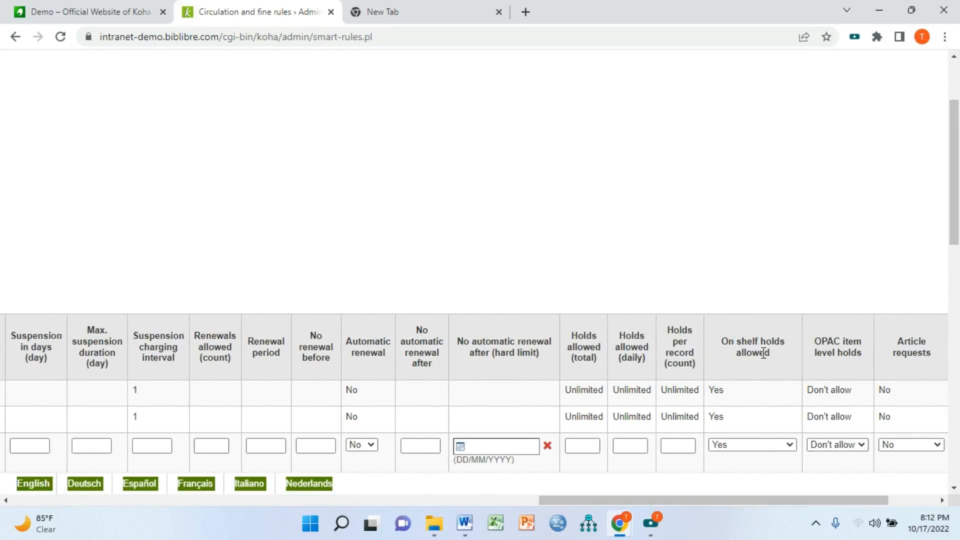
pyautogui.scroll(-1, 778, 409)
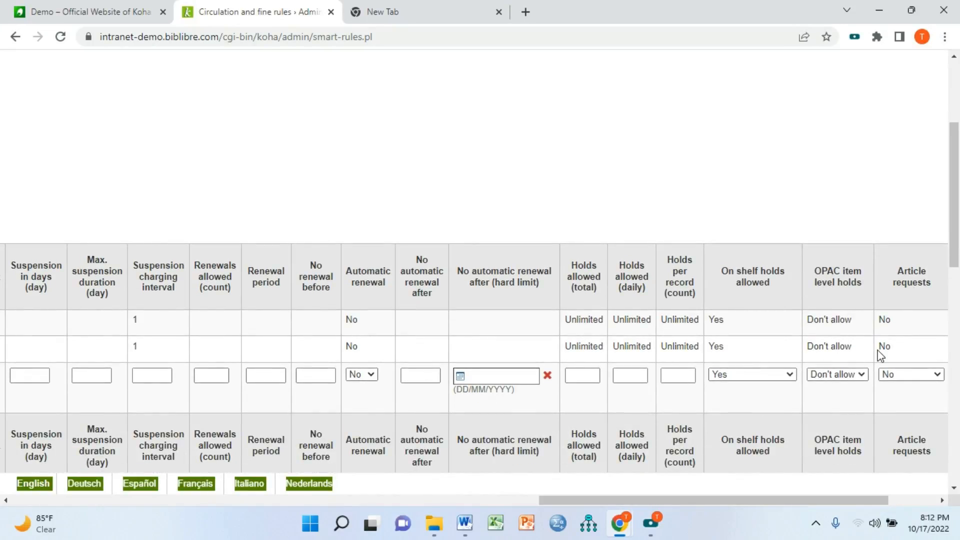
pyautogui.click(857, 373)
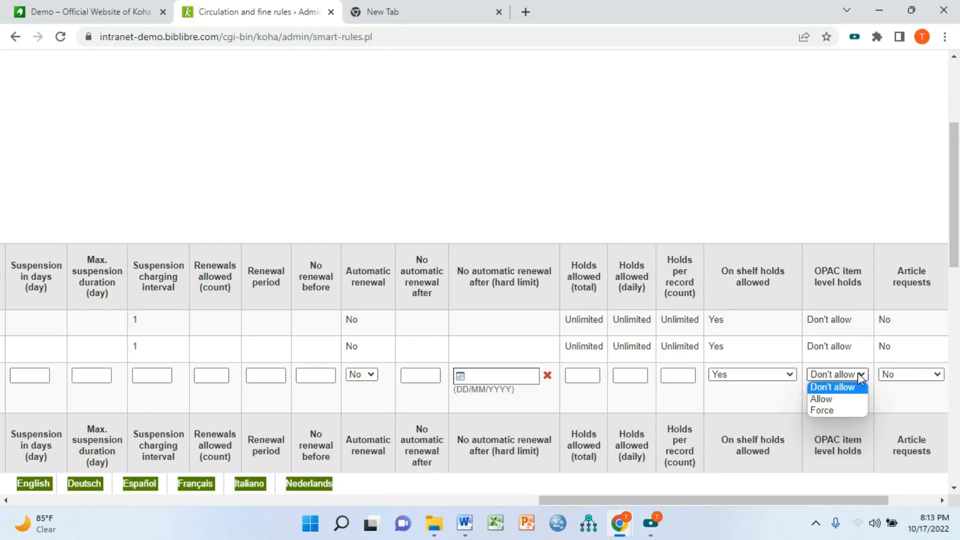
pyautogui.click(857, 373)
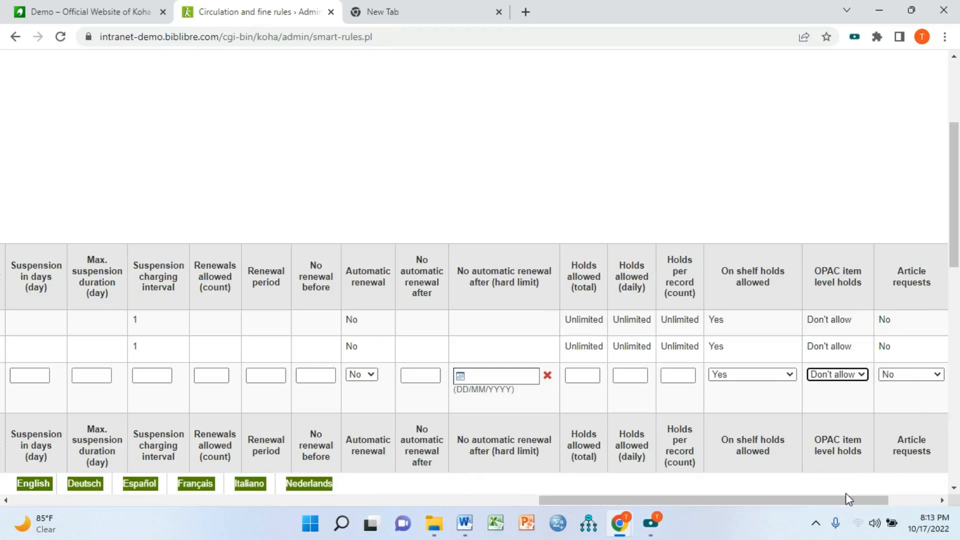
pyautogui.moveTo(846, 499); pyautogui.dragTo(895, 505)
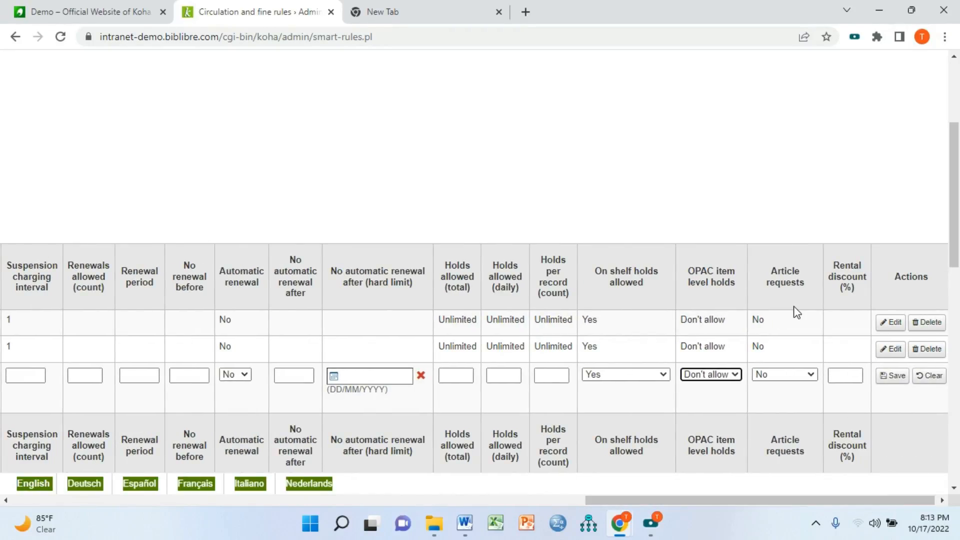
pyautogui.click(810, 379)
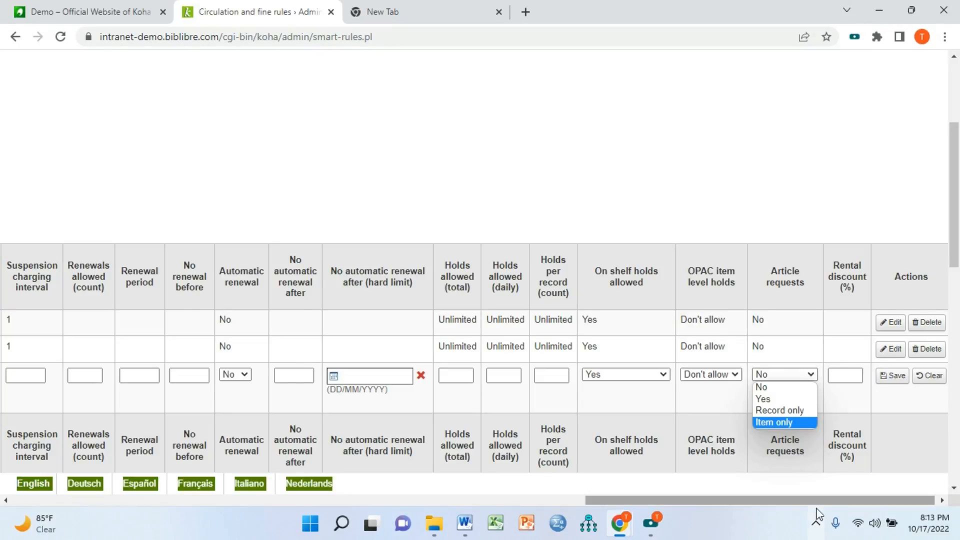
# - Read the list explaining the order in which circulation rules are applied, from most specific to least specific
pyautogui.moveTo(804, 500); pyautogui.dragTo(225, 497)
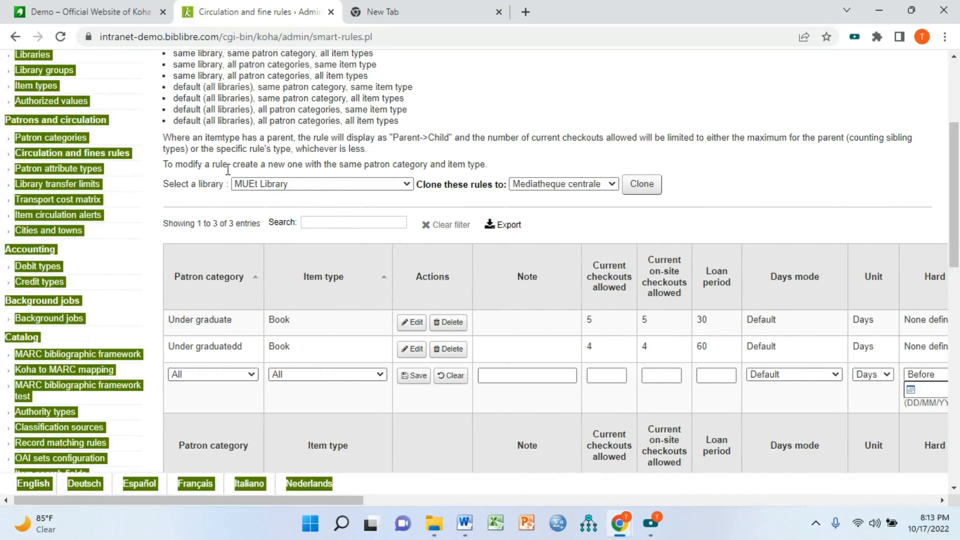
pyautogui.click(515, 119)
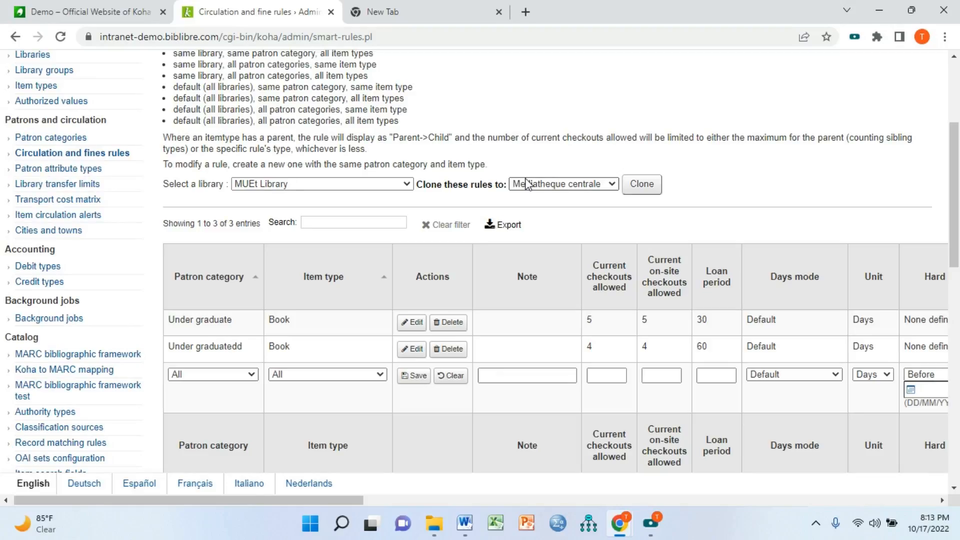
pyautogui.scroll(4, 370, 198)
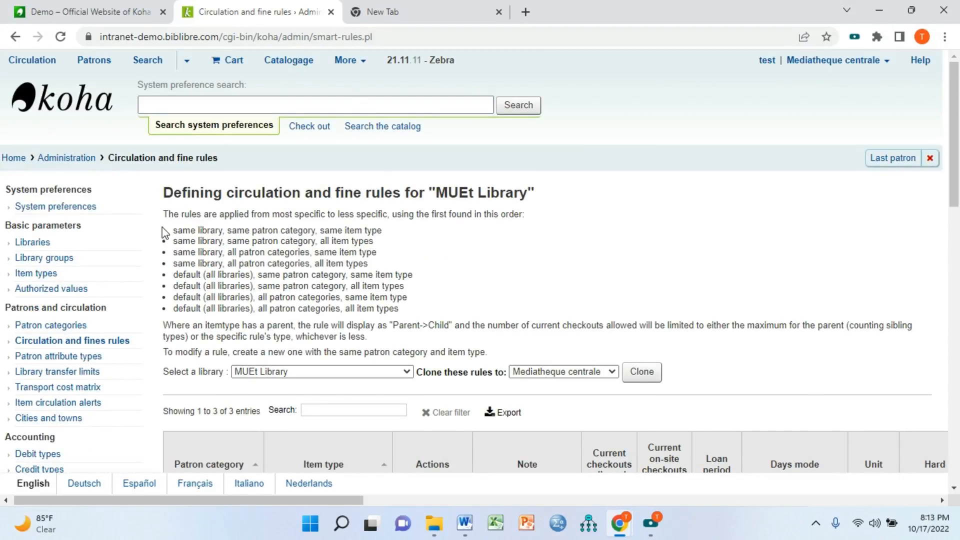
pyautogui.moveTo(173, 230); pyautogui.dragTo(374, 247)
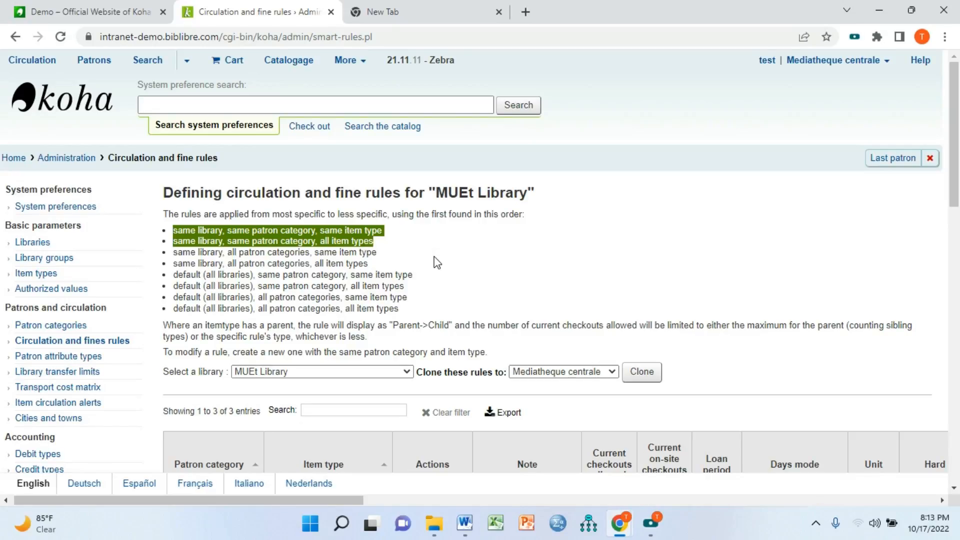
pyautogui.moveTo(400, 309); pyautogui.dragTo(170, 228)
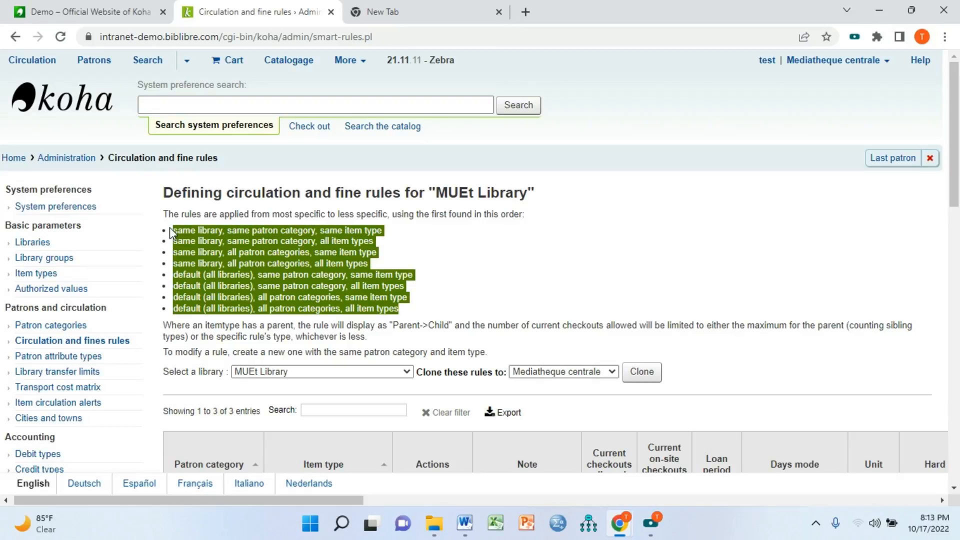